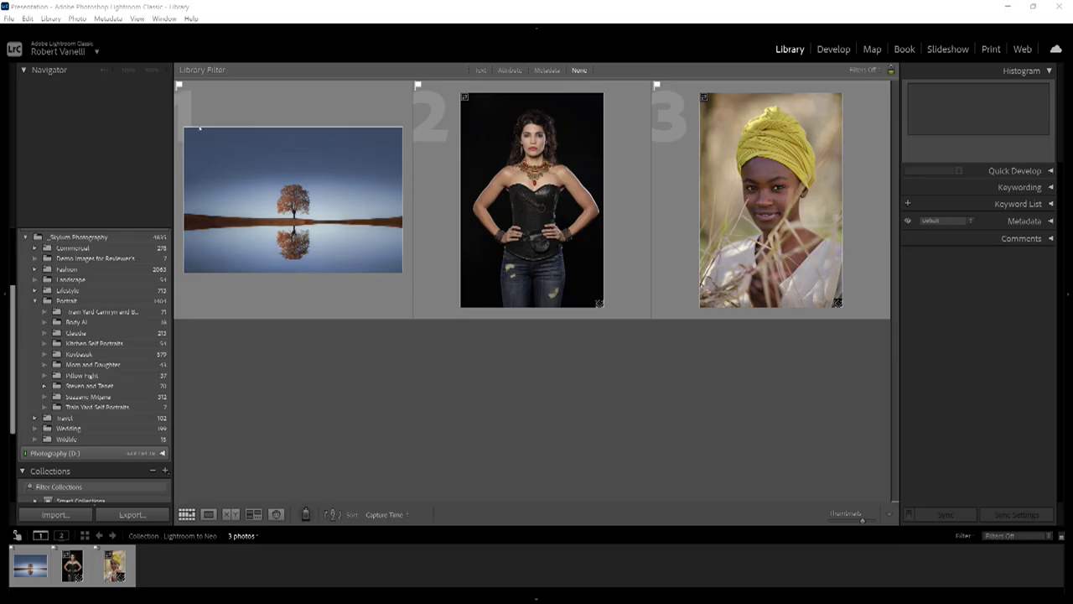
# - Open the turban portrait in Loupe view, bring up its context menu, then the Edit menu
pyautogui.doubleClick(738, 209)
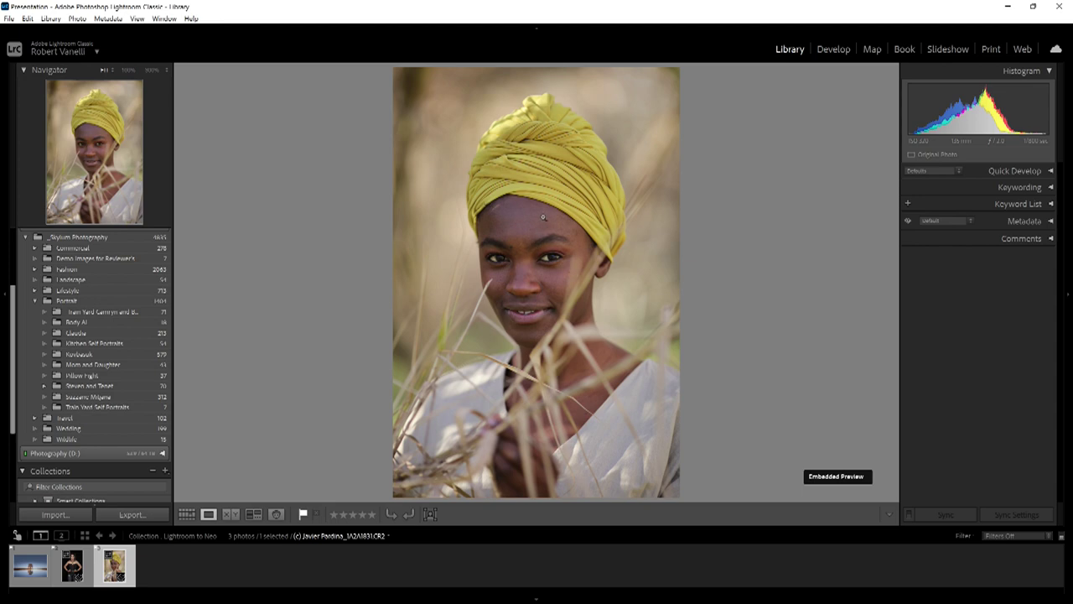
pyautogui.rightClick(542, 215)
pyautogui.moveTo(614, 320)
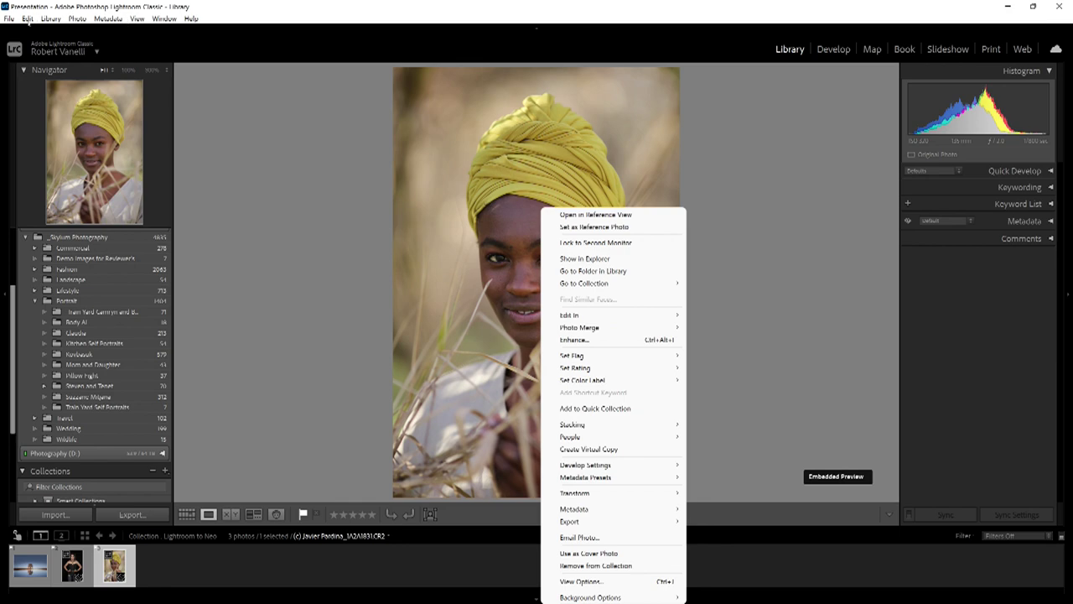
pyautogui.click(28, 19)
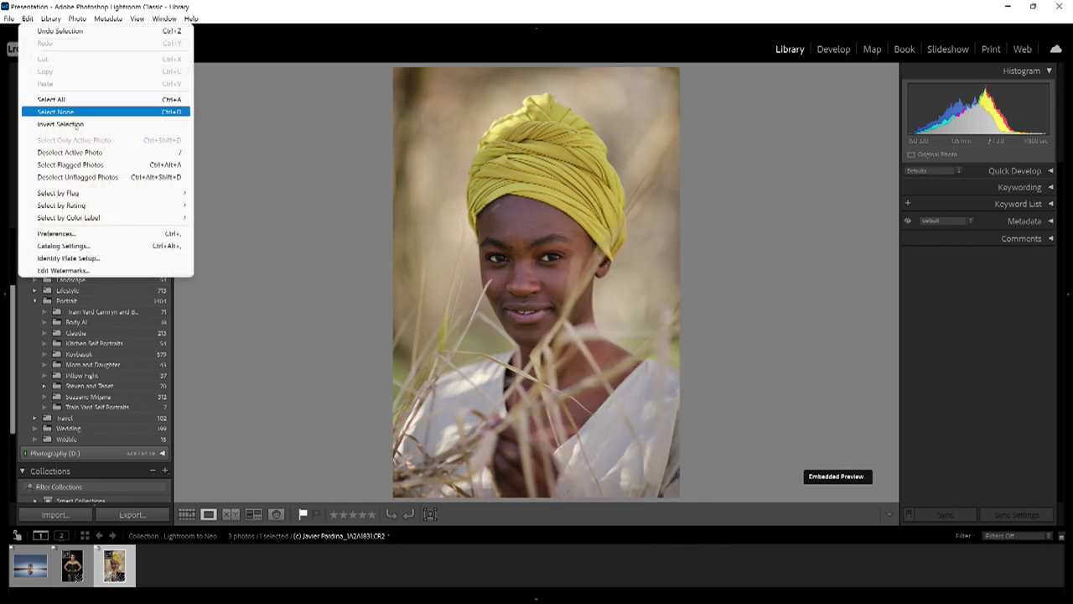
# - In Preferences' External Editing, set the Luminar Neo preset with JPEG file format and confirm
pyautogui.click(110, 234)
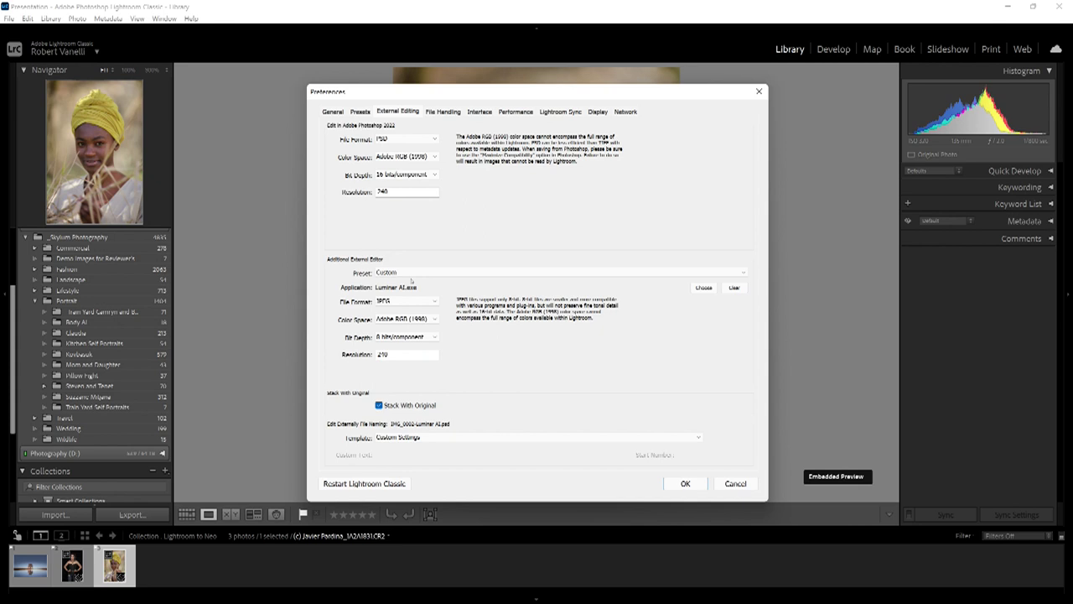
pyautogui.click(415, 275)
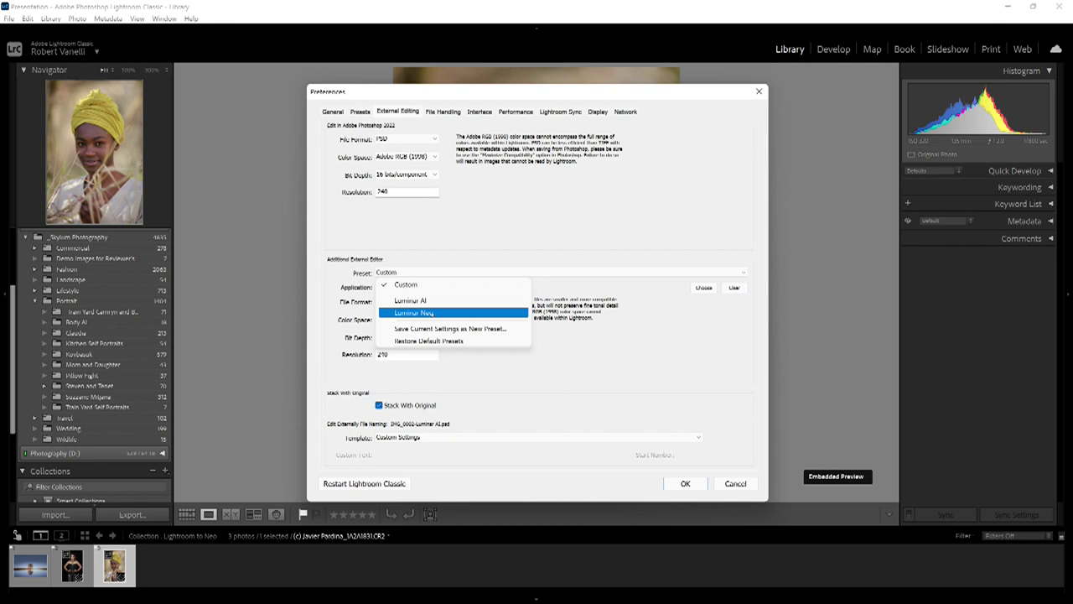
pyautogui.click(414, 312)
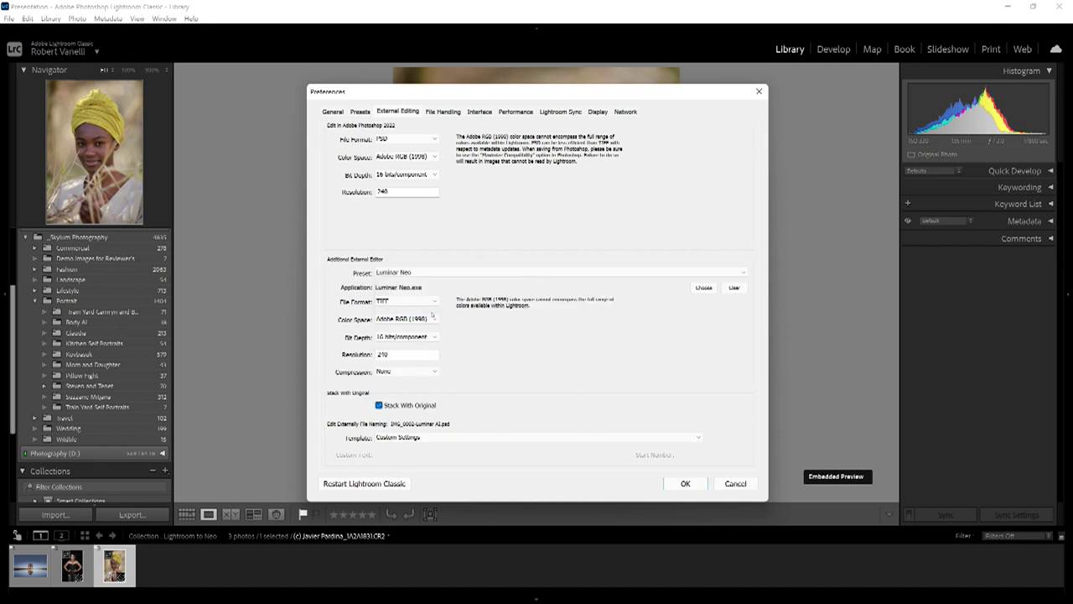
pyautogui.click(403, 303)
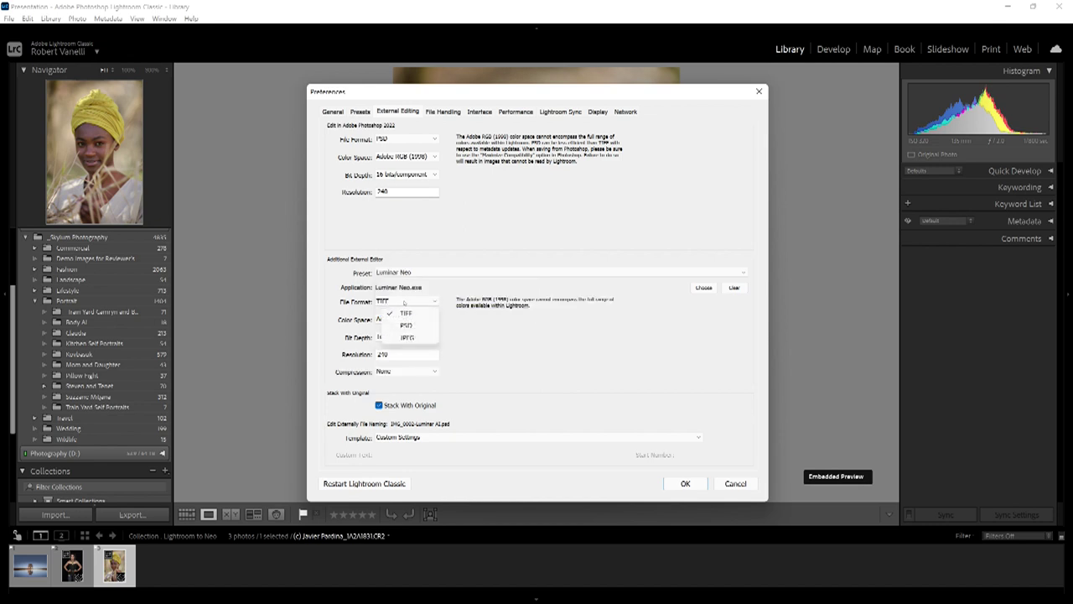
pyautogui.click(407, 337)
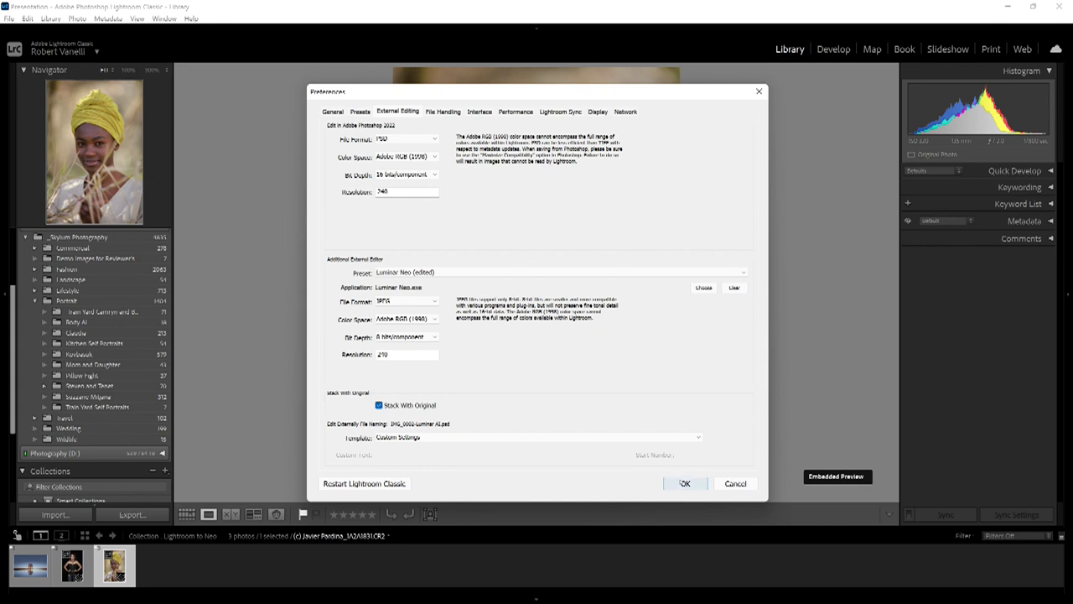
pyautogui.click(680, 482)
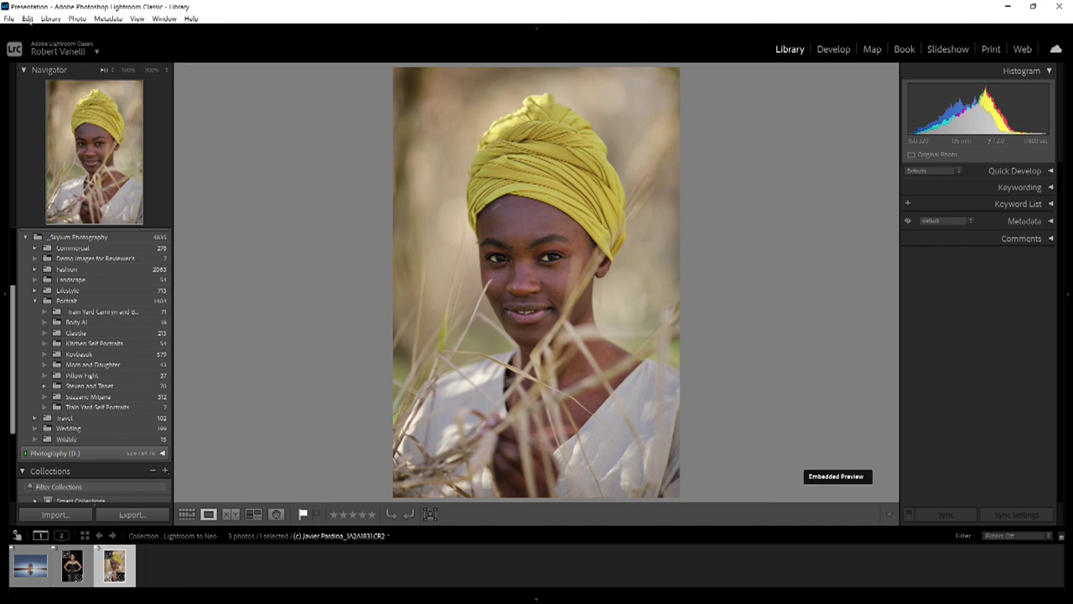
# - Choose Edit In > Edit in Luminar Neo.exe for the turban portrait
pyautogui.rightClick(535, 210)
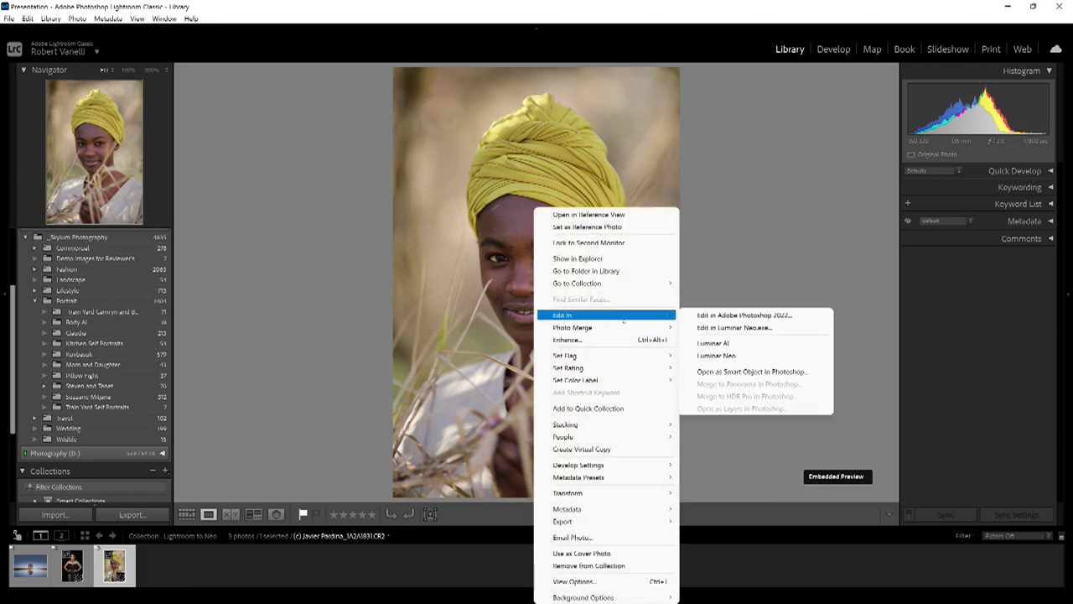
pyautogui.click(765, 328)
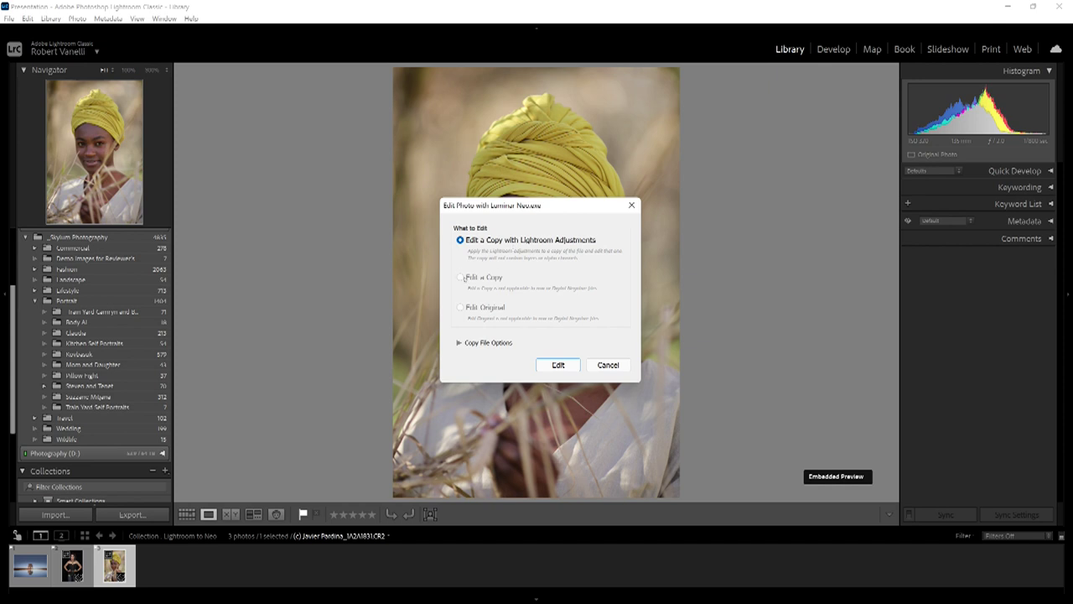
# - Confirm 'Edit a Copy with Lightroom Adjustments' so the copy opens in Luminar Neo
pyautogui.click(557, 364)
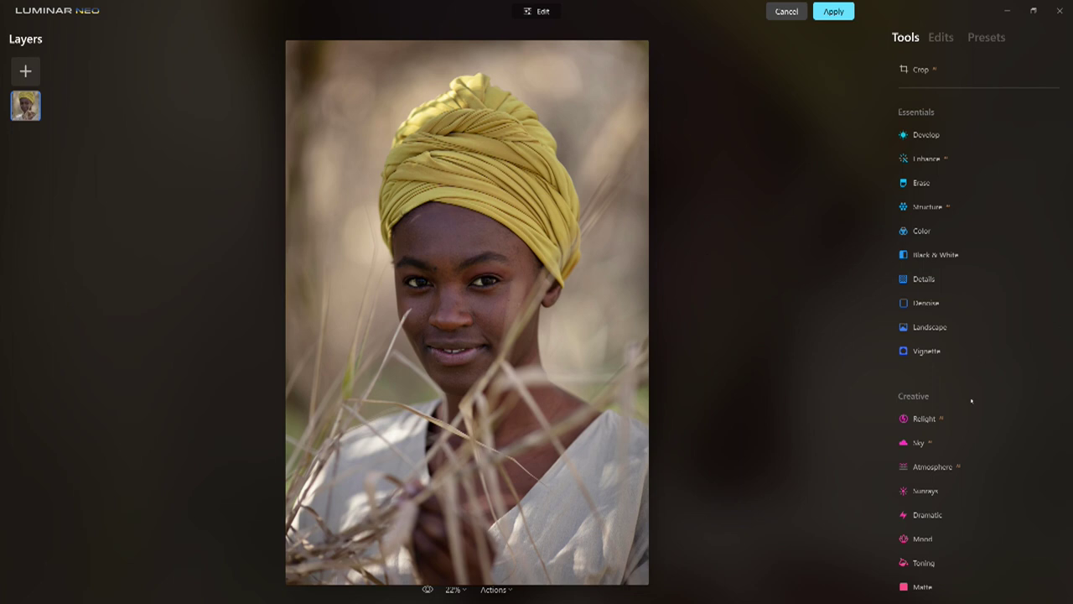
# - In the Portrait Face tool, set Face Light to 29 and expand the Eyes section
pyautogui.scroll(-5, 973, 417)
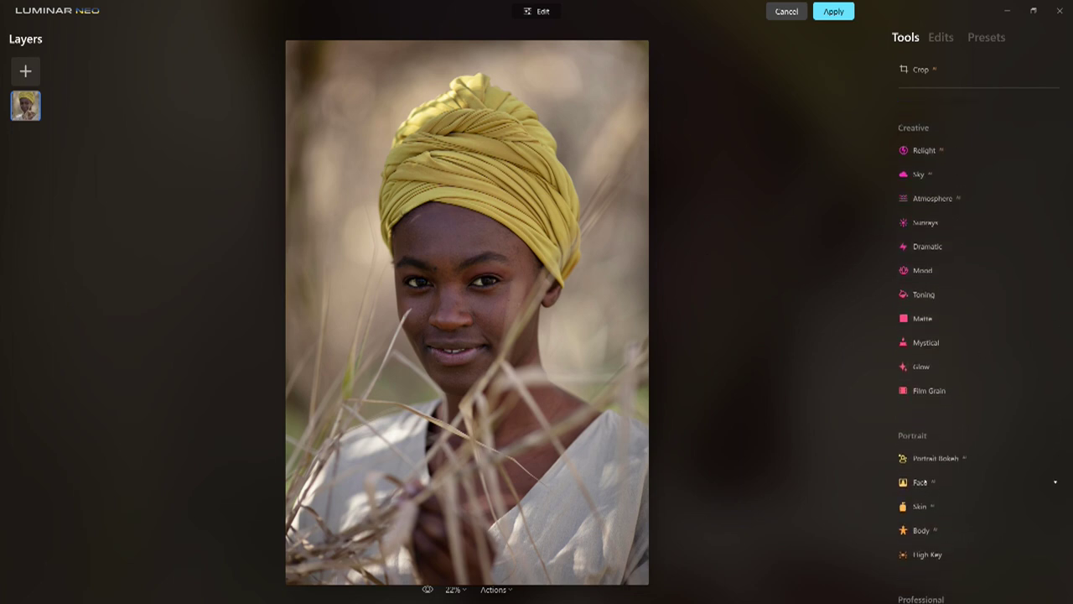
pyautogui.click(925, 476)
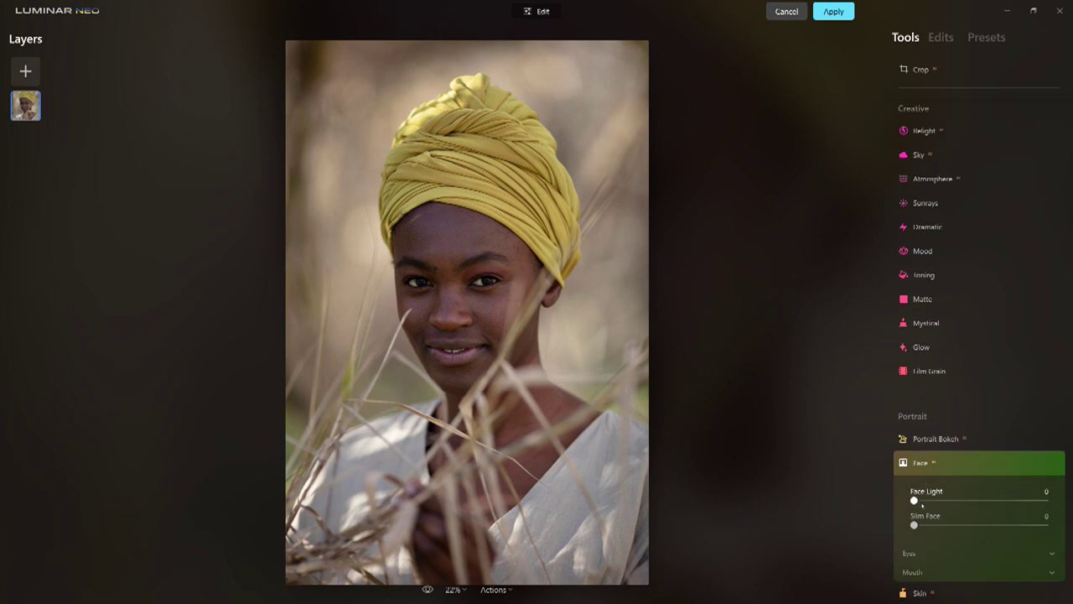
pyautogui.moveTo(950, 501); pyautogui.dragTo(953, 501)
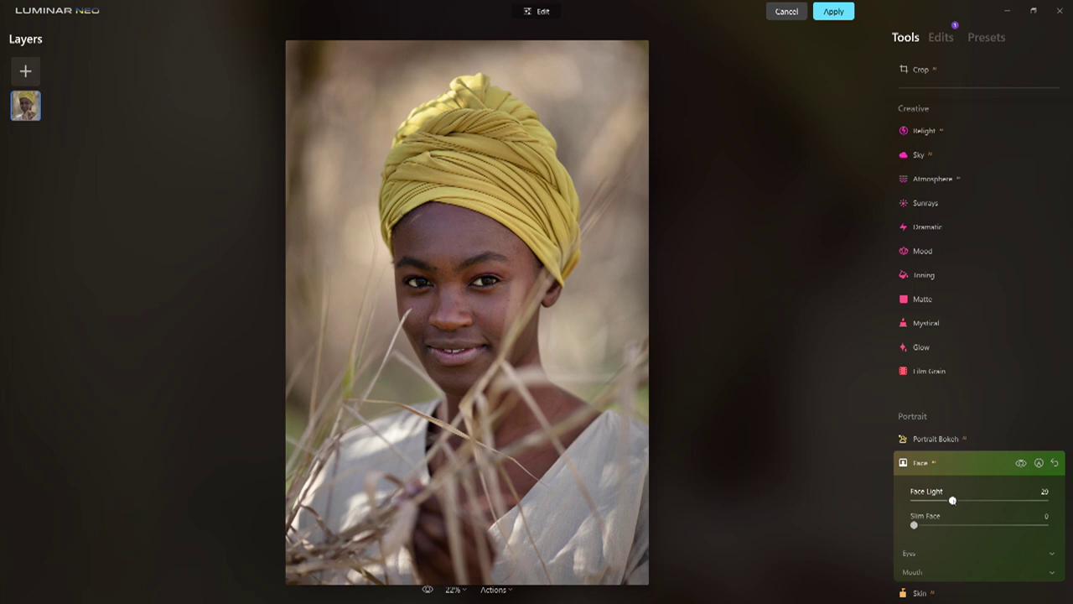
pyautogui.click(956, 553)
pyautogui.scroll(-3, 955, 414)
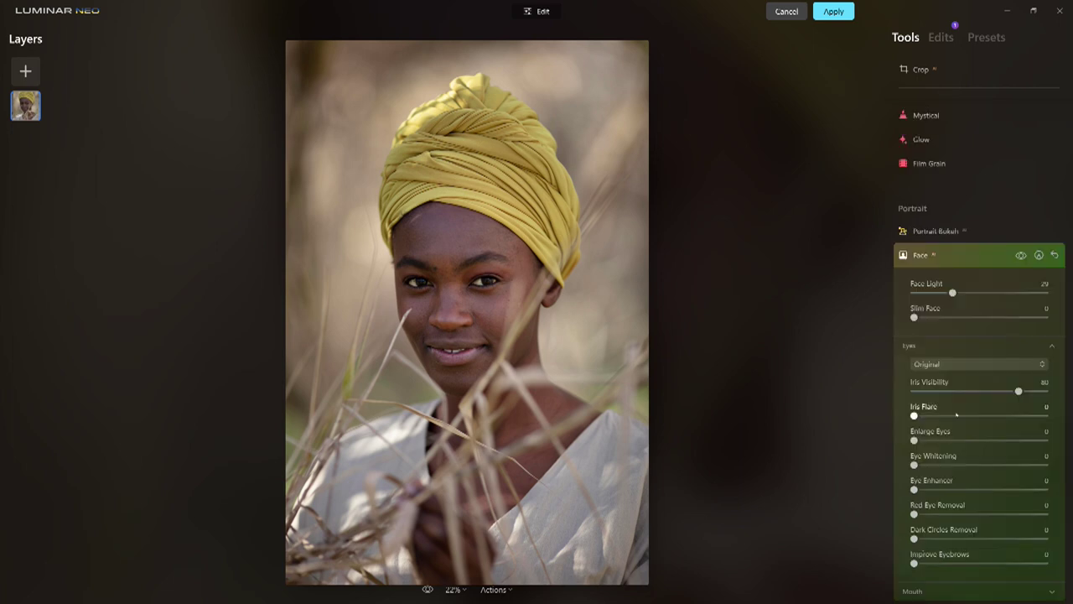
pyautogui.scroll(-1, 956, 414)
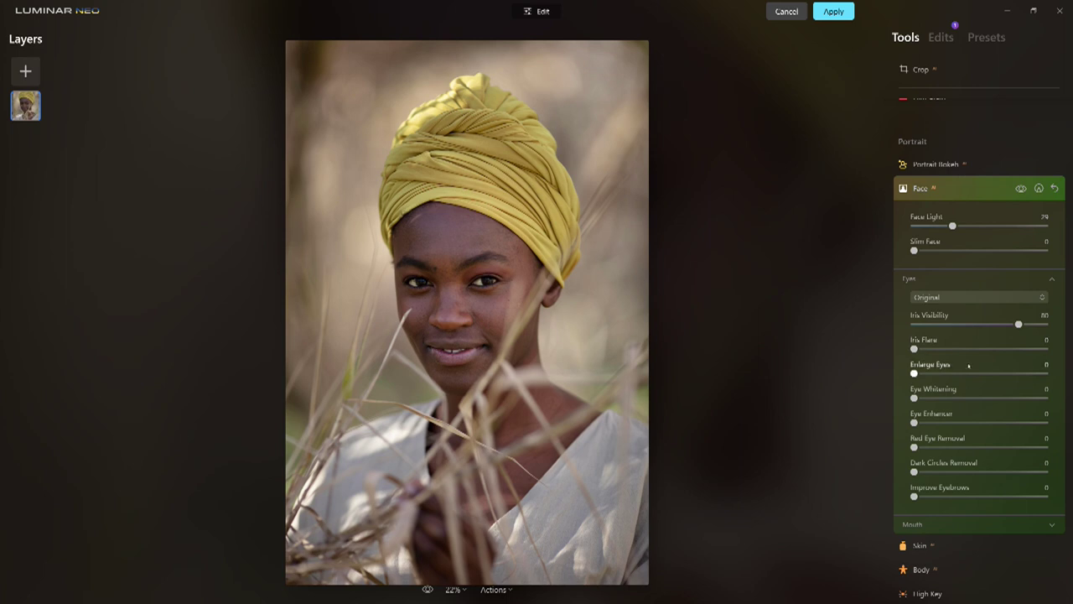
# - Raise Eye Enhancer, tint the irises Brown and lower Iris Visibility to 57
pyautogui.moveTo(915, 422); pyautogui.dragTo(982, 422)
pyautogui.scroll(3, 459, 264)
pyautogui.scroll(1, 458, 265)
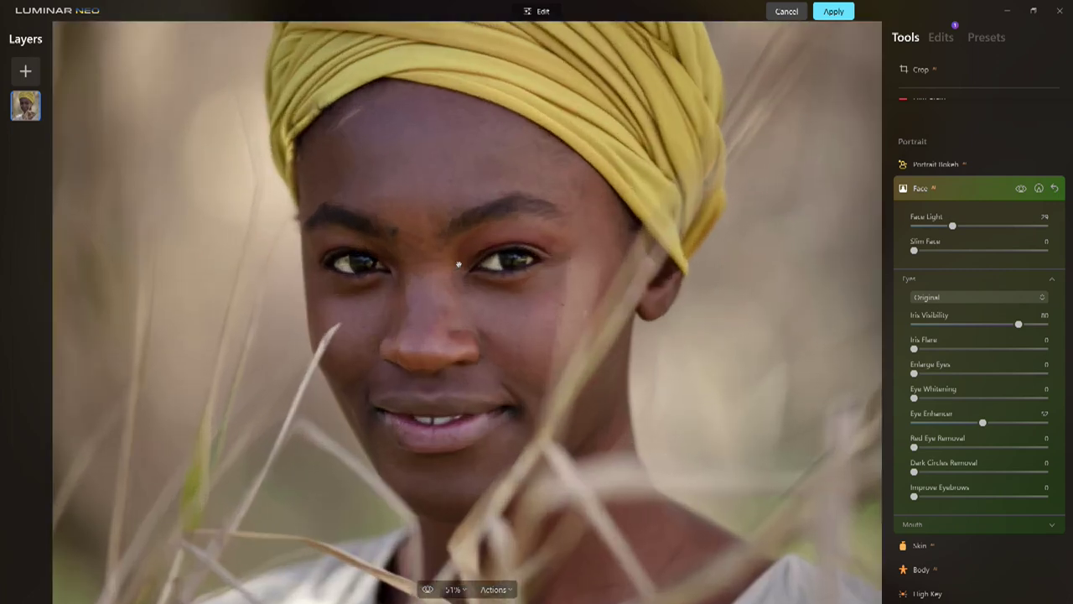
pyautogui.click(961, 297)
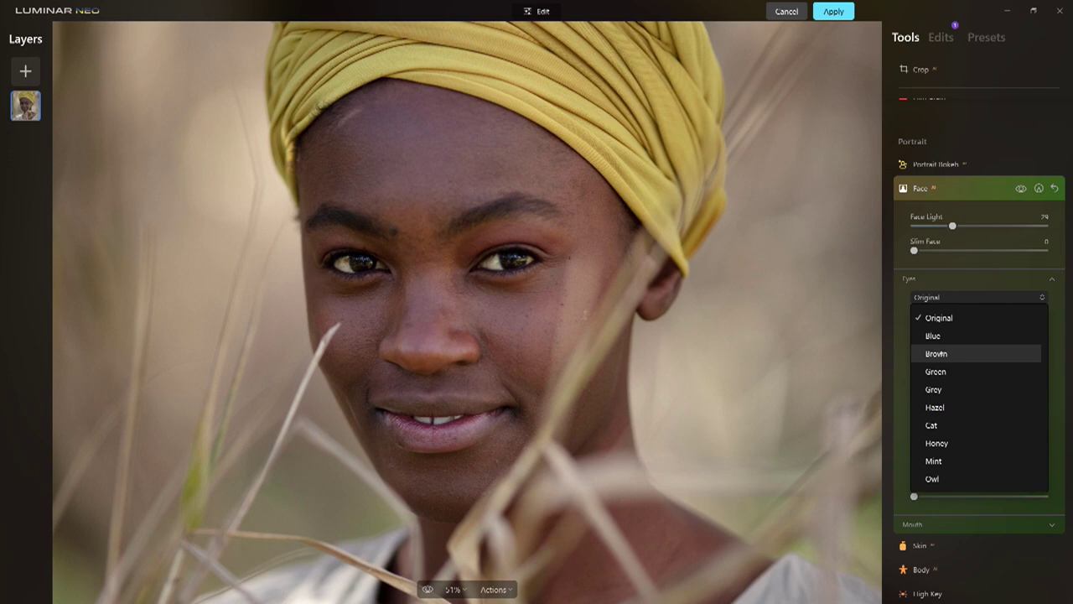
pyautogui.click(939, 353)
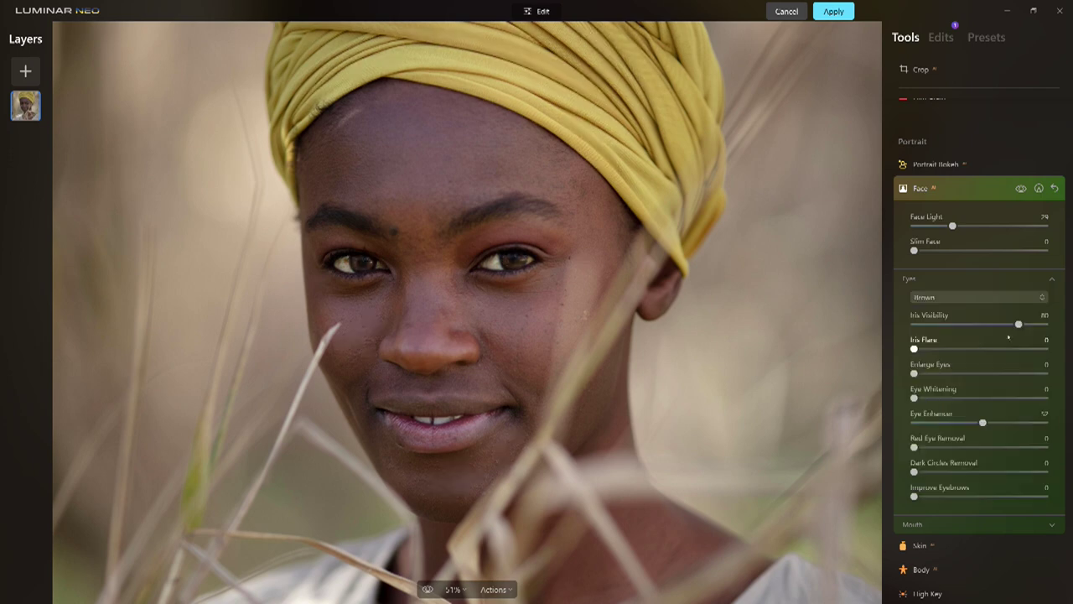
pyautogui.moveTo(1018, 323); pyautogui.dragTo(984, 325)
pyautogui.click(931, 279)
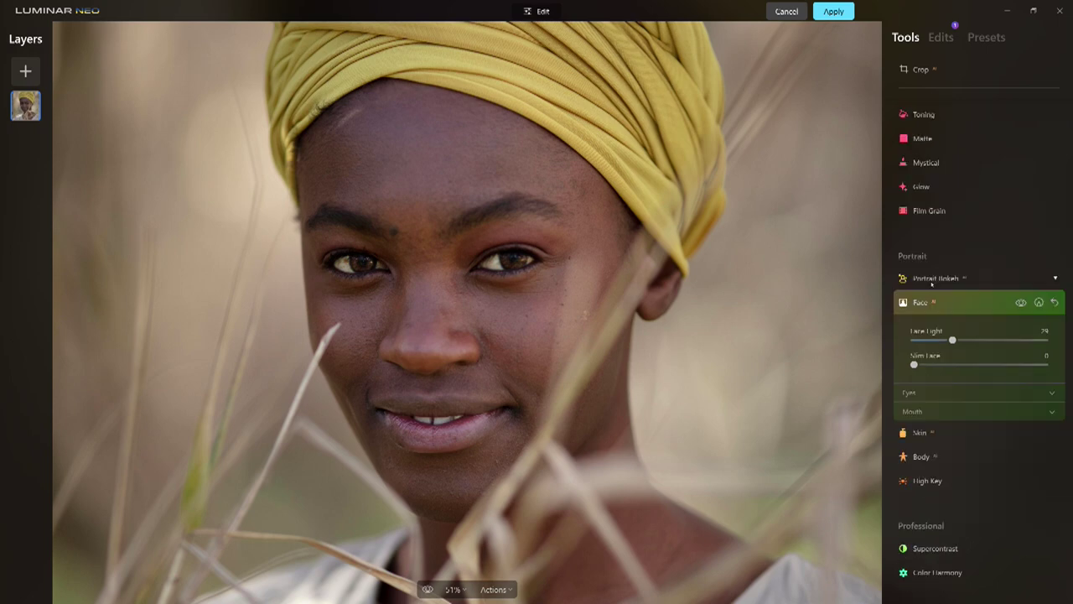
# - In the Mouth section, raise Lips Saturation to 24 and Lips Redness to 12
pyautogui.click(922, 411)
pyautogui.moveTo(925, 437); pyautogui.dragTo(930, 462)
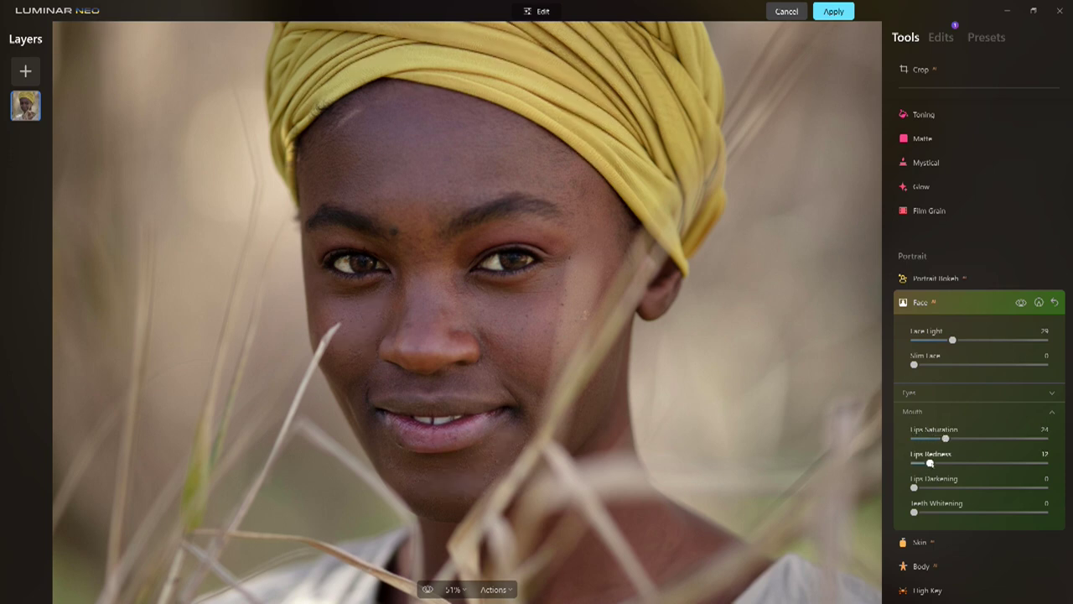
pyautogui.scroll(-1, 931, 444)
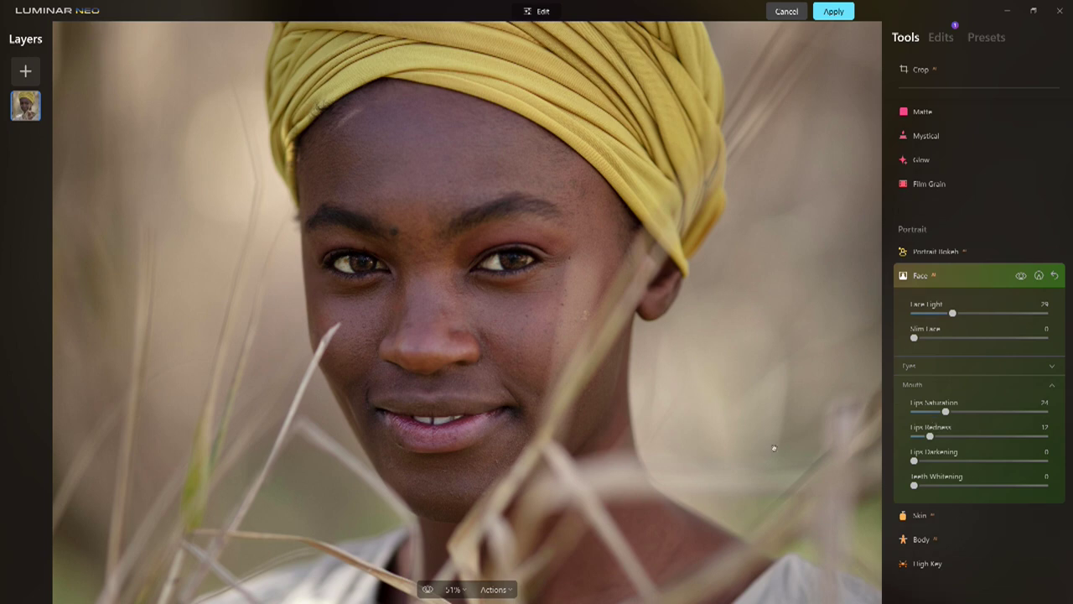
pyautogui.click(921, 275)
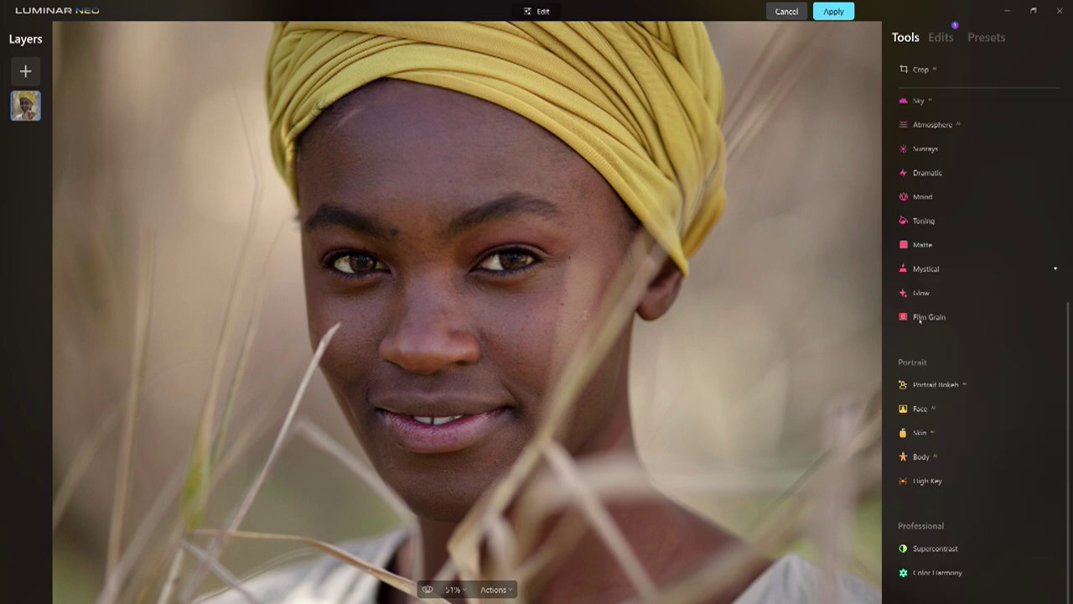
# - Set the Skin tool Amount to 55, leaving Shine Removal at 0
pyautogui.click(921, 432)
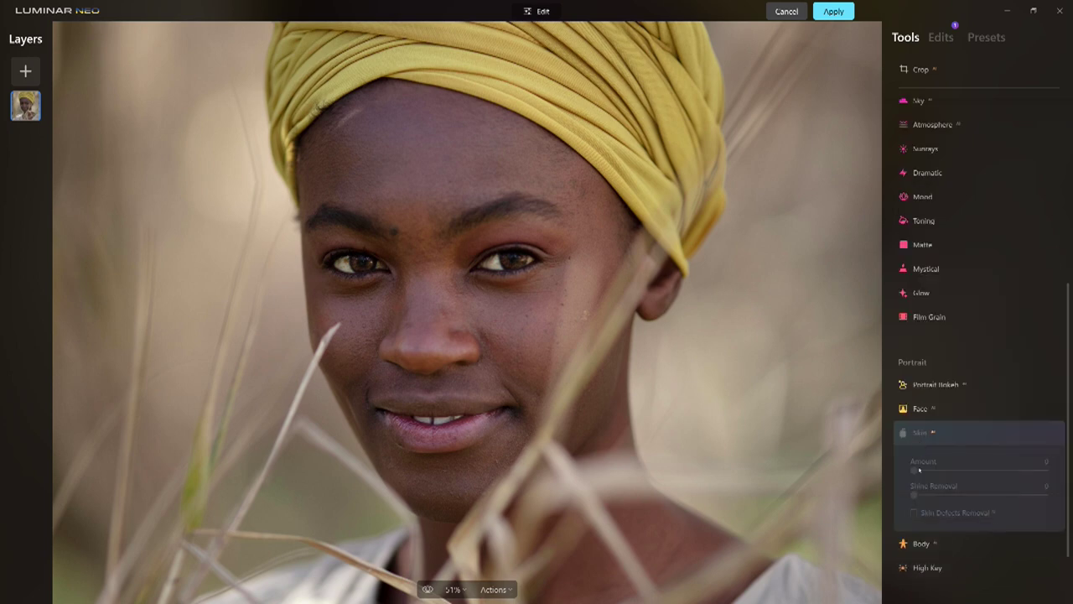
pyautogui.moveTo(920, 470); pyautogui.dragTo(989, 470)
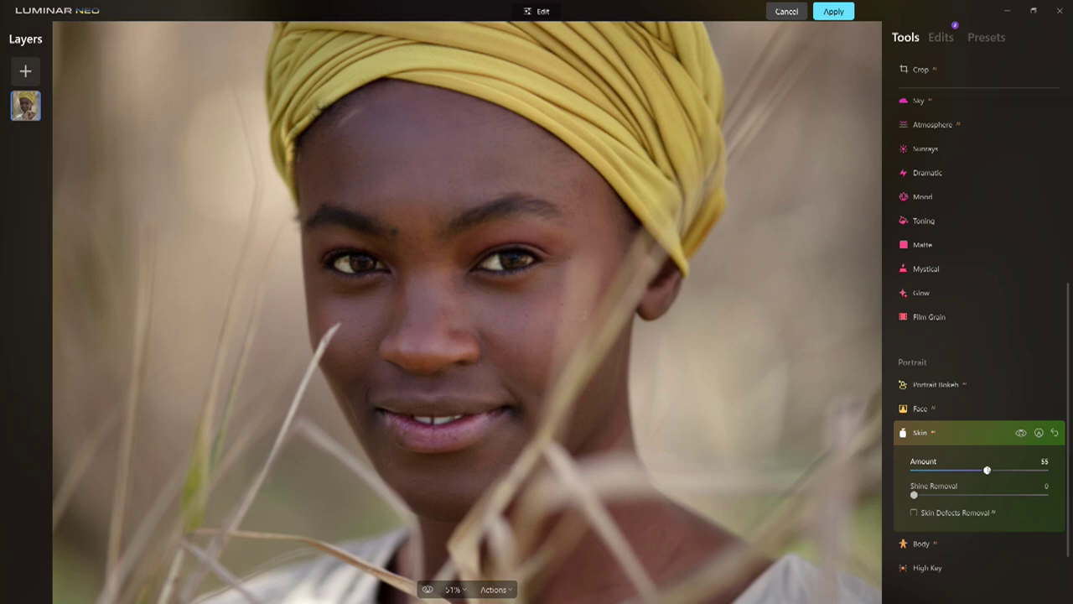
pyautogui.scroll(-3, 987, 470)
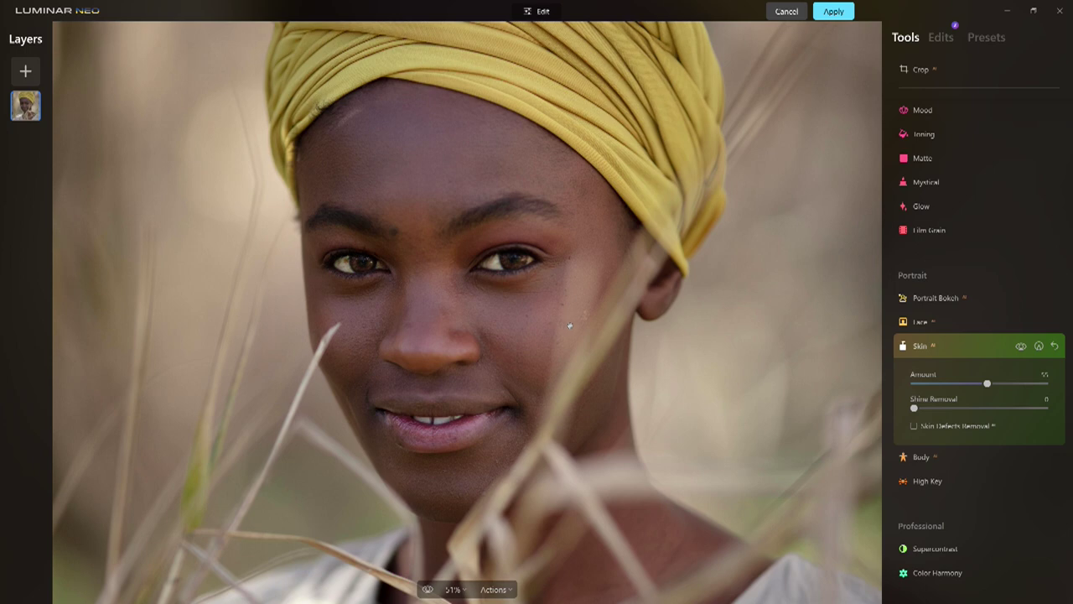
# - Set High Key Amount to 25, fit the portrait in view and dismiss the resources notice
pyautogui.click(935, 484)
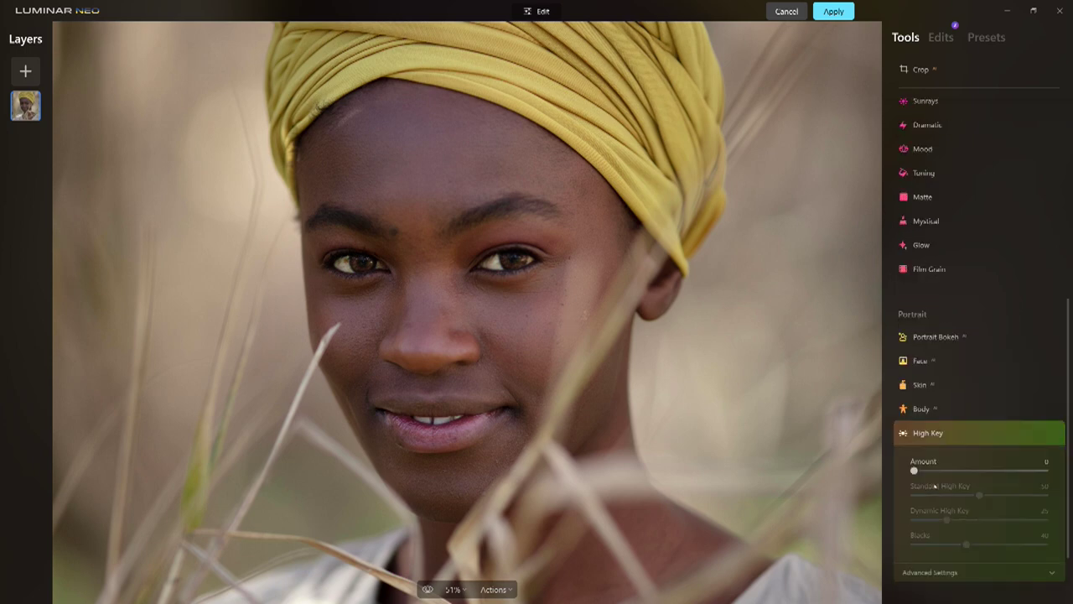
pyautogui.moveTo(914, 470); pyautogui.dragTo(939, 471)
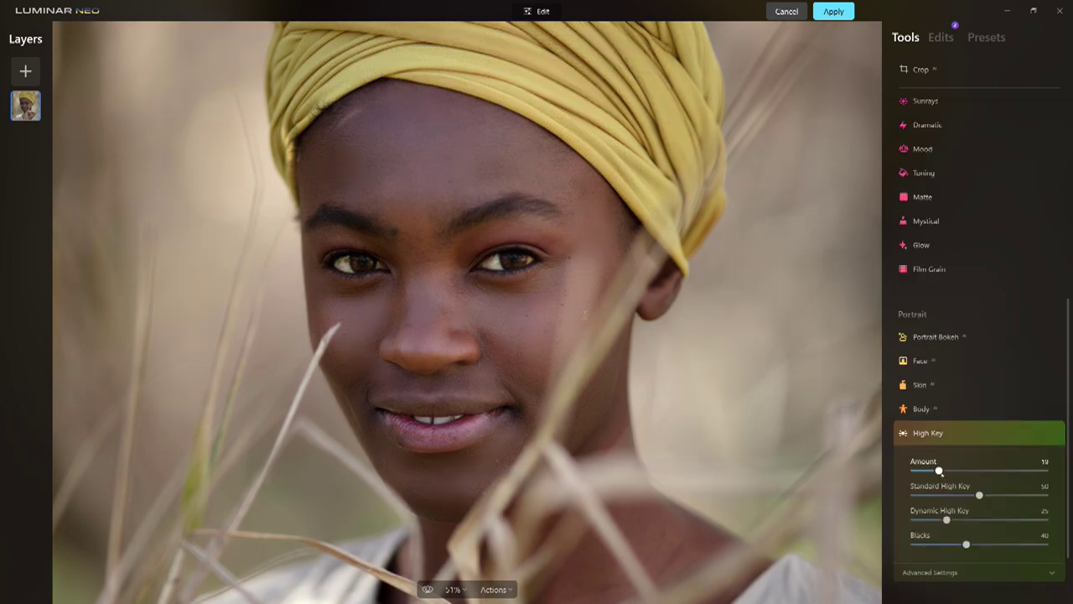
pyautogui.doubleClick(939, 471)
pyautogui.click(948, 471)
pyautogui.hotkey('ctrl', '0')
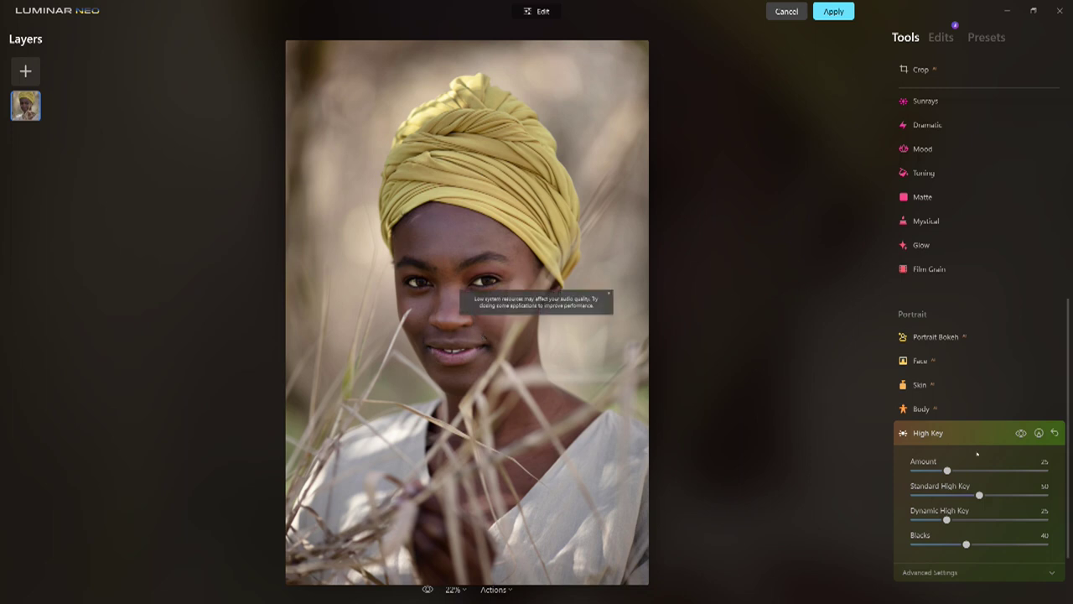
pyautogui.click(609, 295)
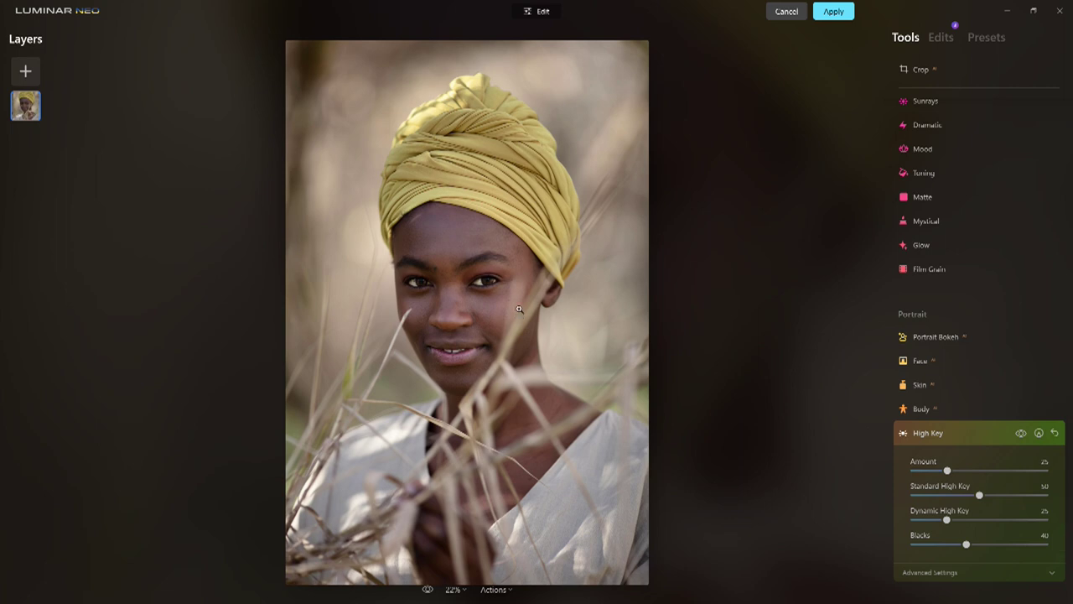
pyautogui.click(957, 432)
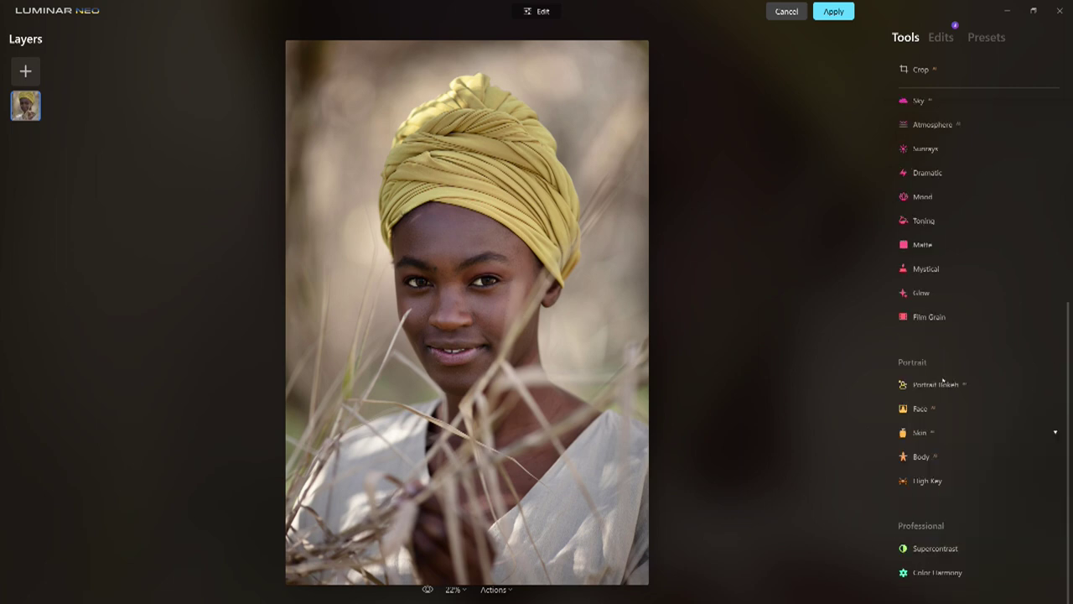
# - Set the Enhance tool's Accent to 47, then expand the Vignette settings
pyautogui.scroll(8, 950, 356)
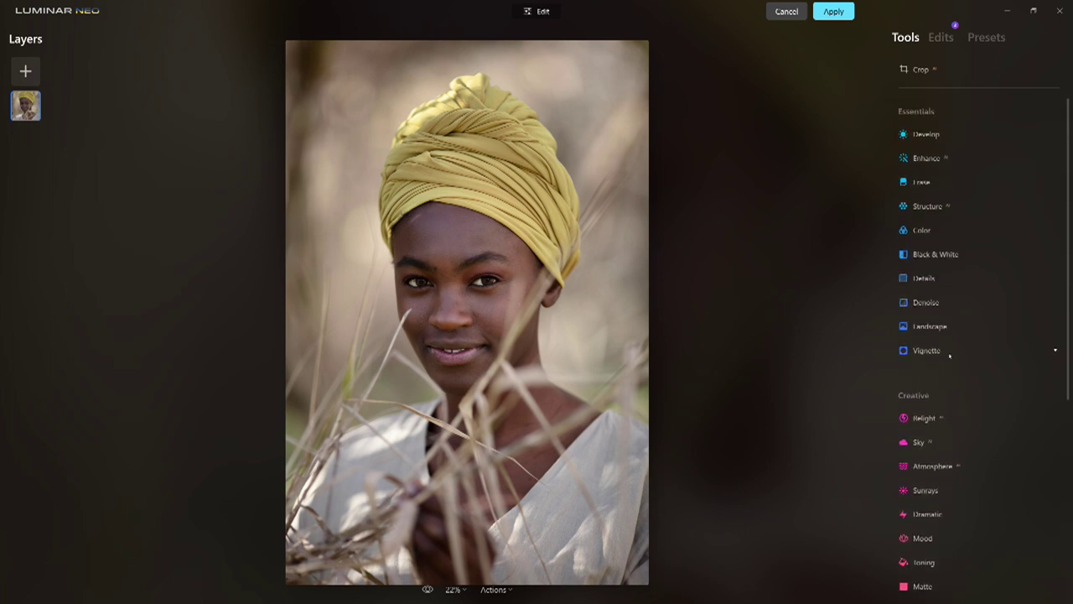
pyautogui.click(927, 159)
pyautogui.moveTo(912, 195); pyautogui.dragTo(975, 195)
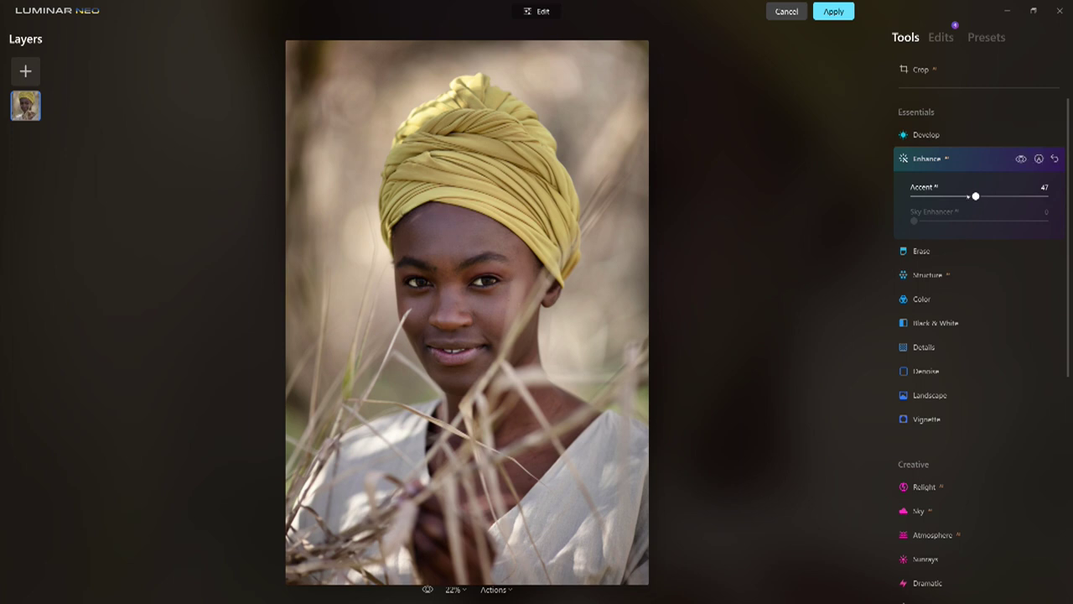
pyautogui.click(936, 159)
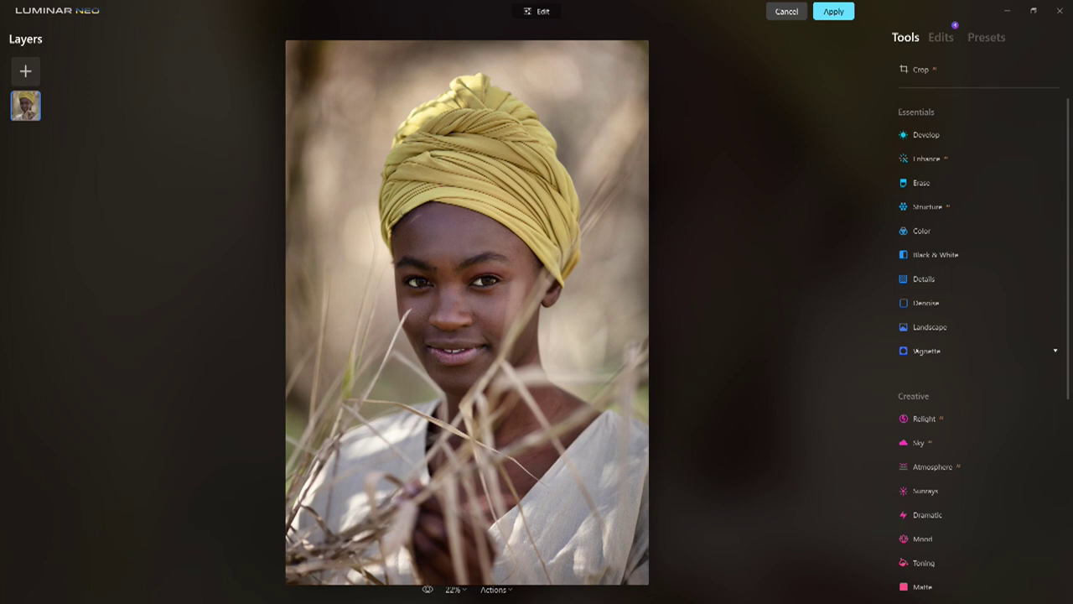
pyautogui.click(915, 351)
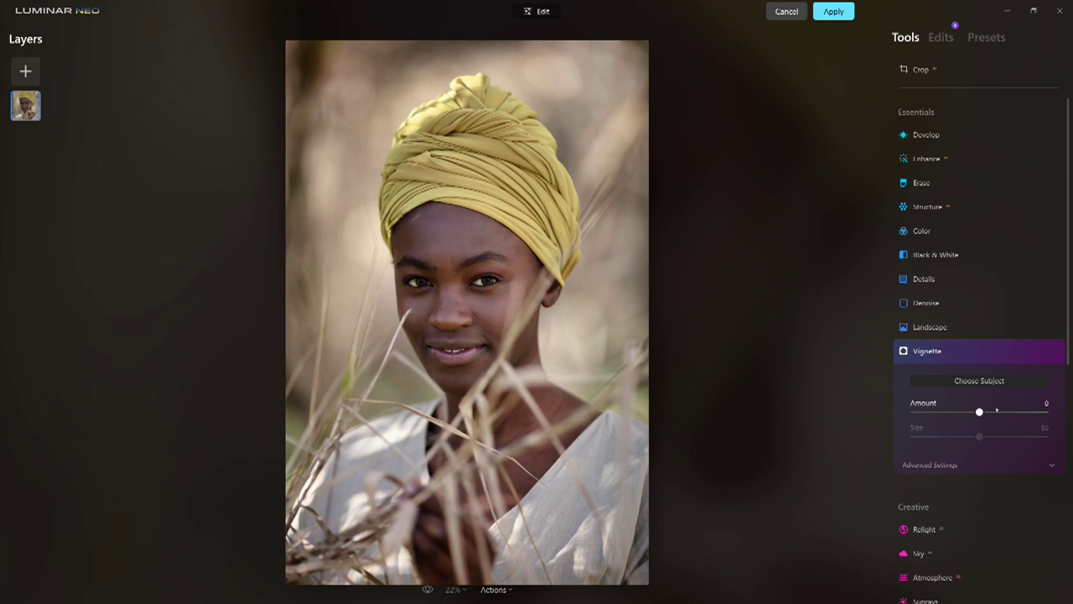
# - Set the Vignette to Amount -41, Size 32, Inner Light 20 and Feather 23
pyautogui.moveTo(979, 411); pyautogui.dragTo(962, 437)
pyautogui.click(953, 465)
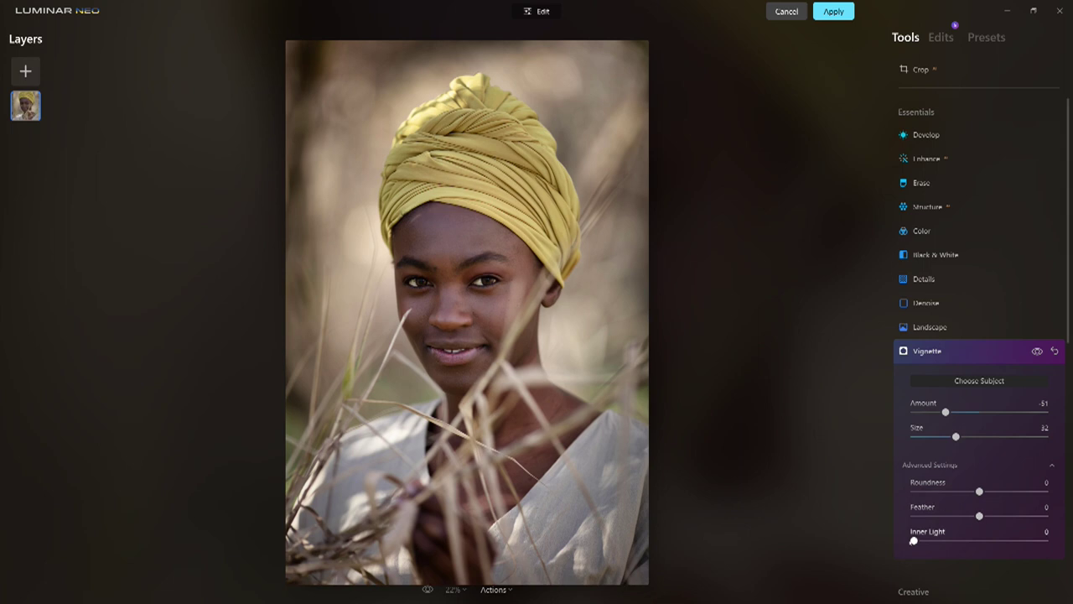
pyautogui.moveTo(916, 541); pyautogui.dragTo(940, 541)
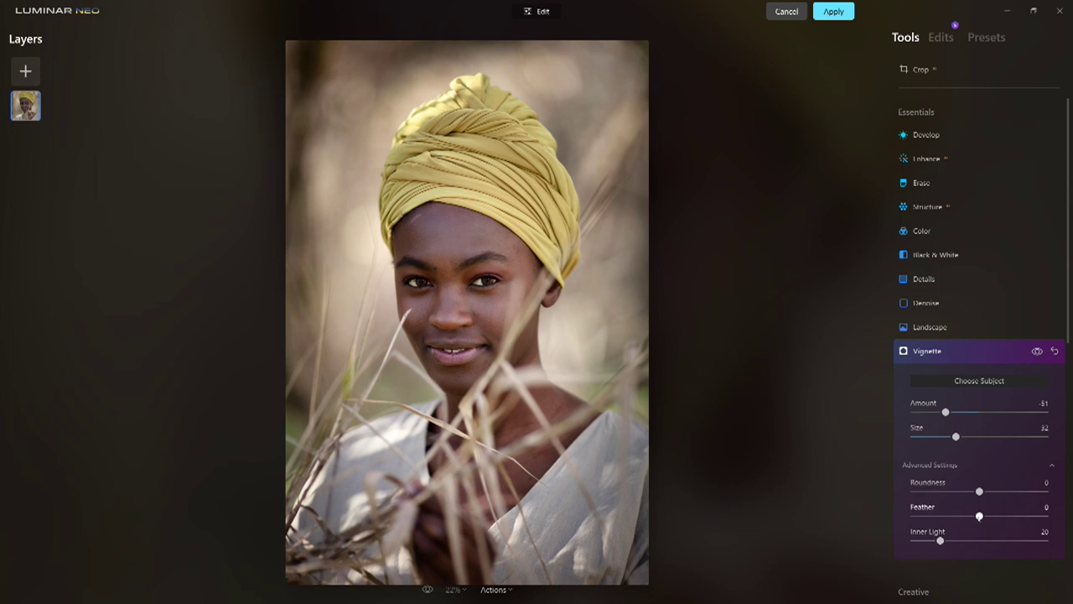
pyautogui.moveTo(979, 515); pyautogui.dragTo(995, 515)
pyautogui.moveTo(945, 412); pyautogui.dragTo(951, 412)
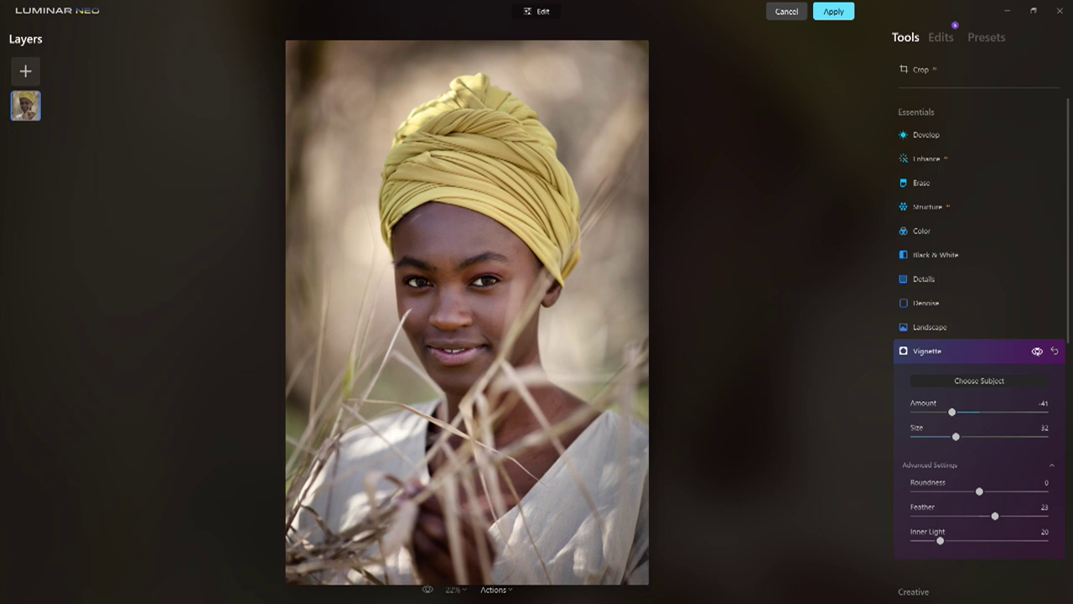
# - Toggle the vignette off and back on to compare, then collapse its settings
pyautogui.click(1037, 352)
pyautogui.click(1037, 351)
pyautogui.click(927, 351)
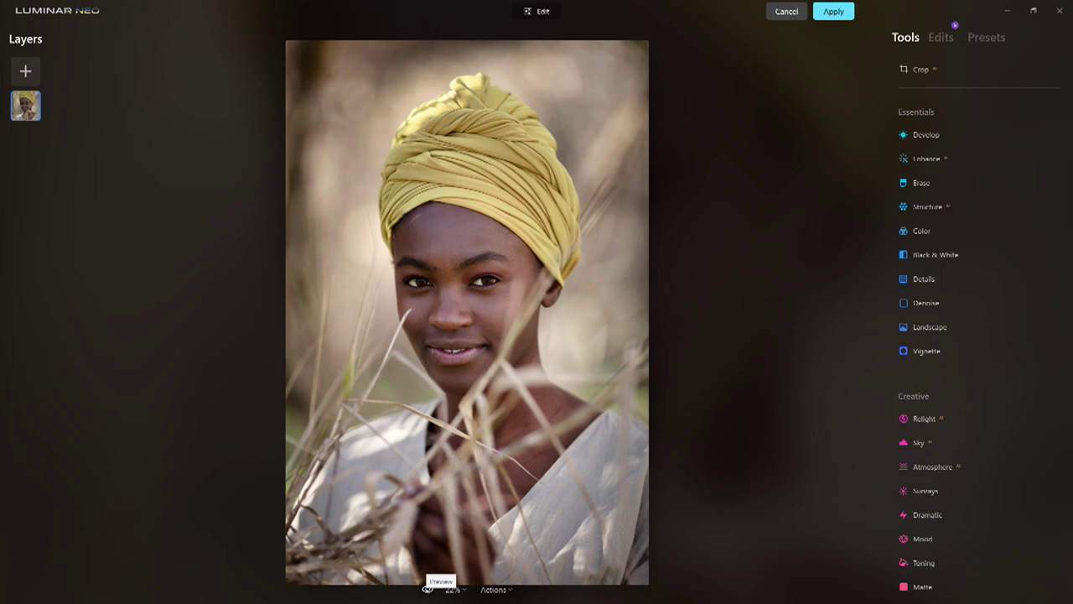
pyautogui.click(428, 589)
pyautogui.click(427, 588)
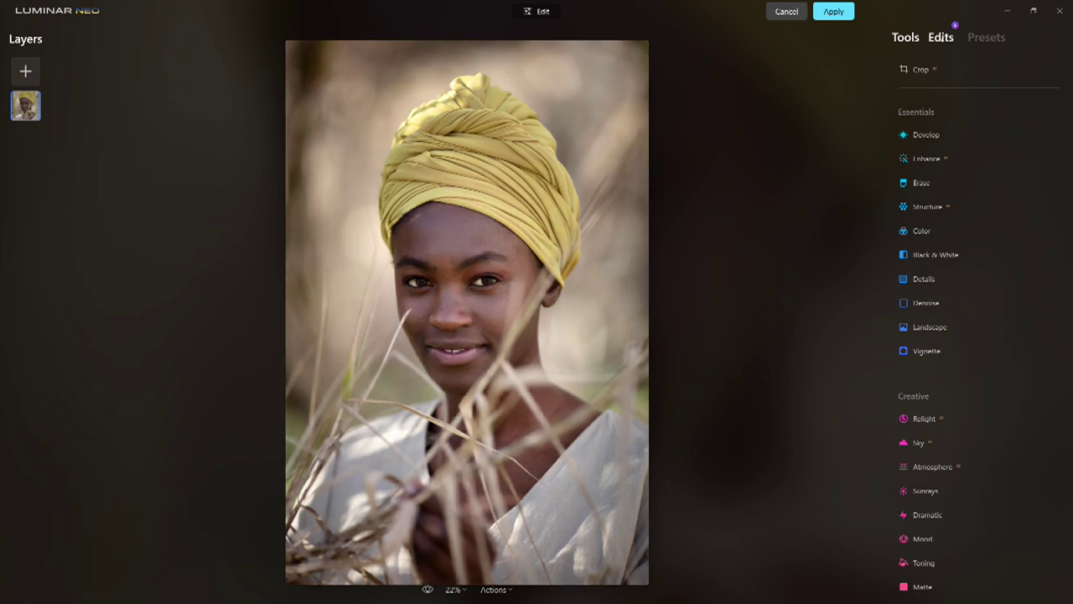
pyautogui.click(941, 37)
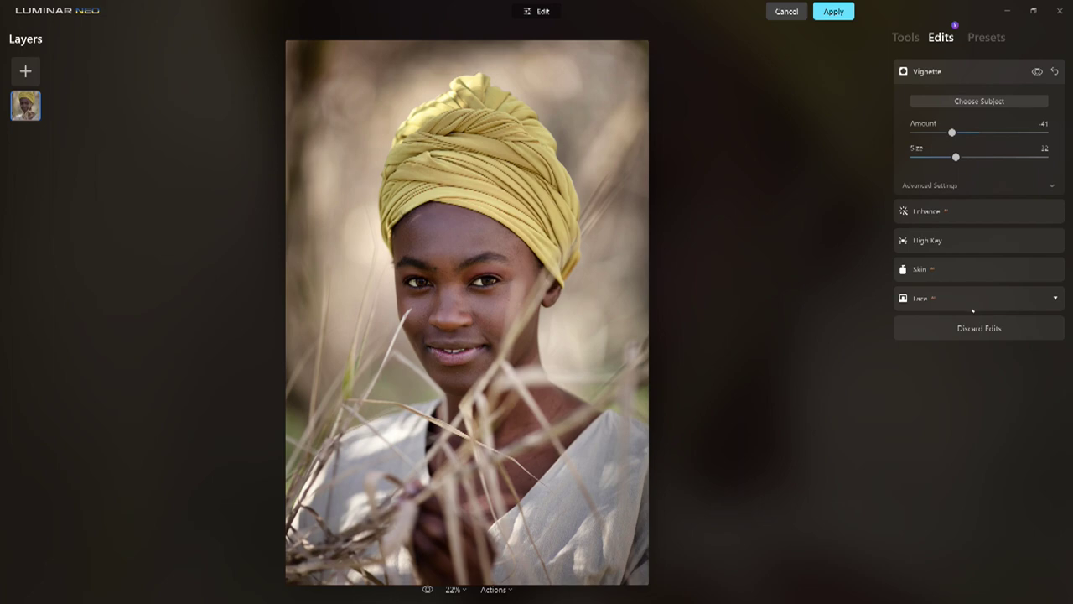
pyautogui.click(906, 37)
pyautogui.scroll(-5, 956, 203)
pyautogui.scroll(5, 955, 203)
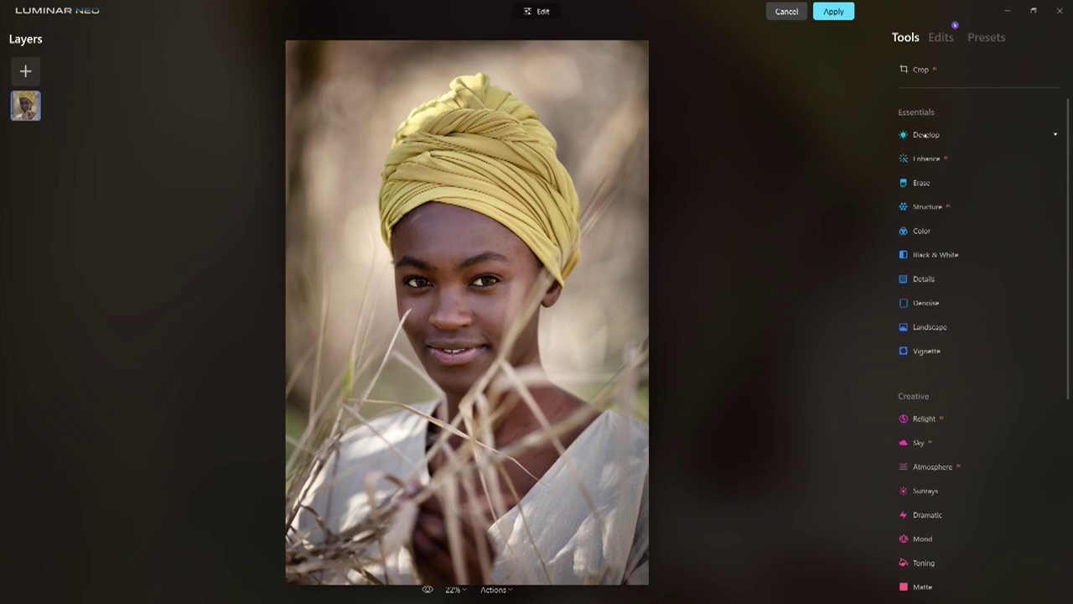
# - Set Develop Blacks to -21 and apply the edits to send the portrait back to Lightroom
pyautogui.click(925, 135)
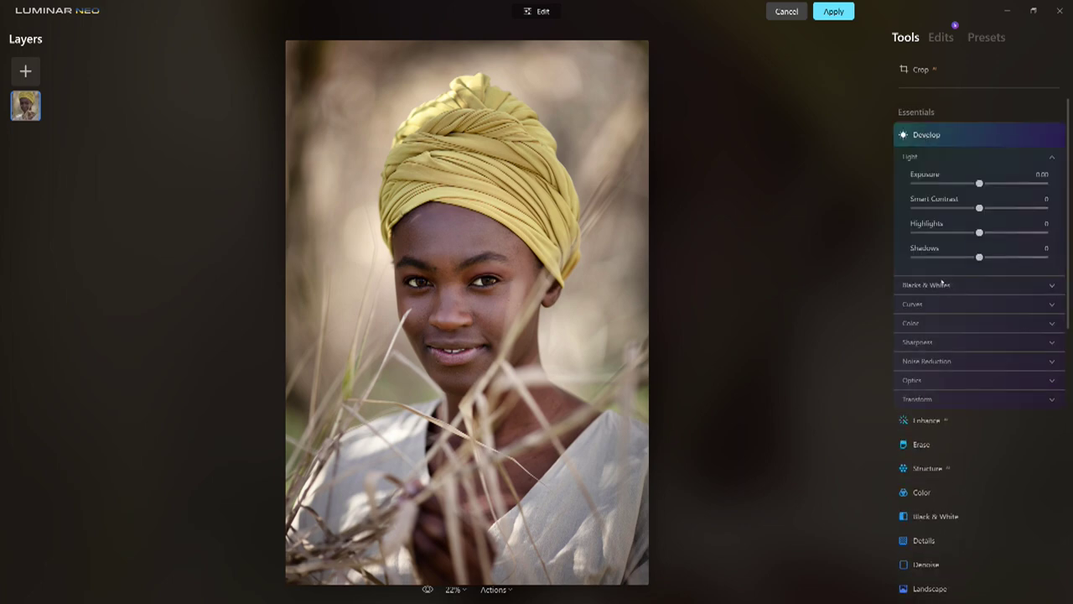
pyautogui.moveTo(979, 336); pyautogui.dragTo(962, 336)
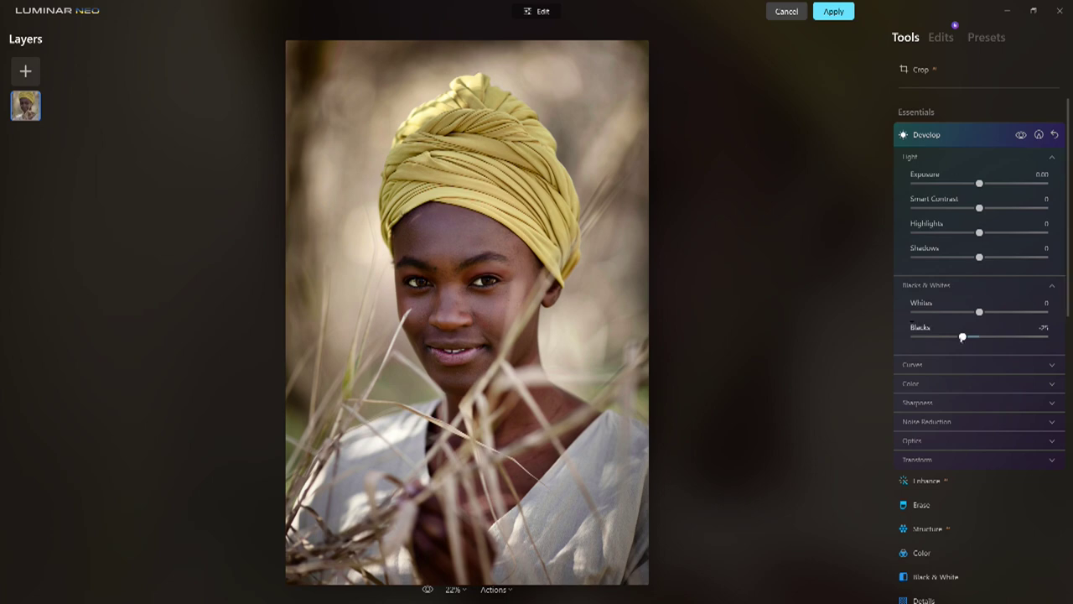
pyautogui.moveTo(962, 337); pyautogui.dragTo(965, 337)
pyautogui.click(833, 10)
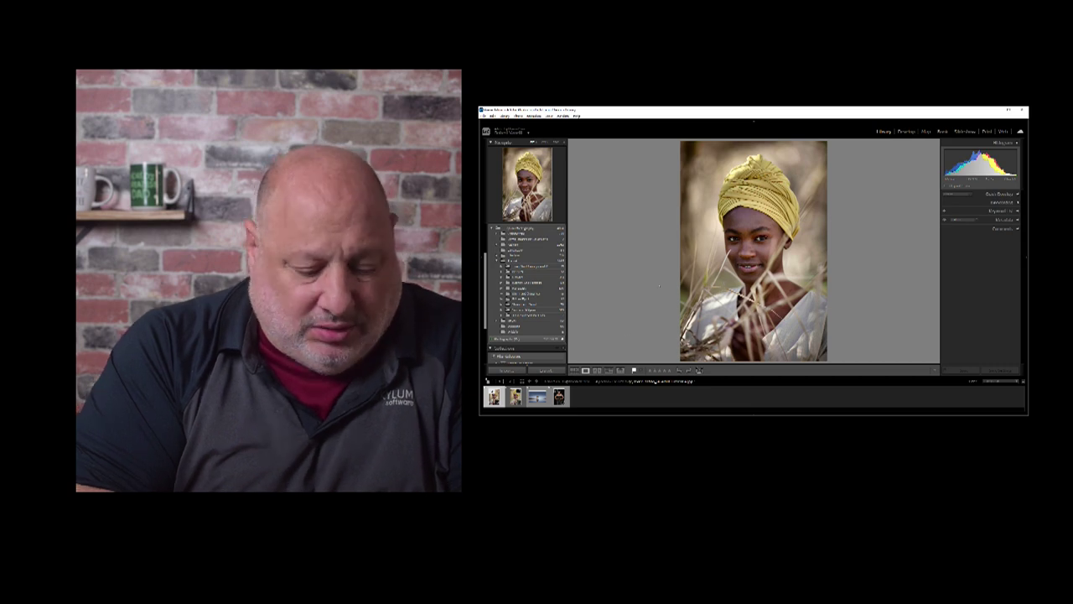
# - Cycle through Lights Dim and Lights Out, then switch to Grid view of the four photos
pyautogui.press('l')
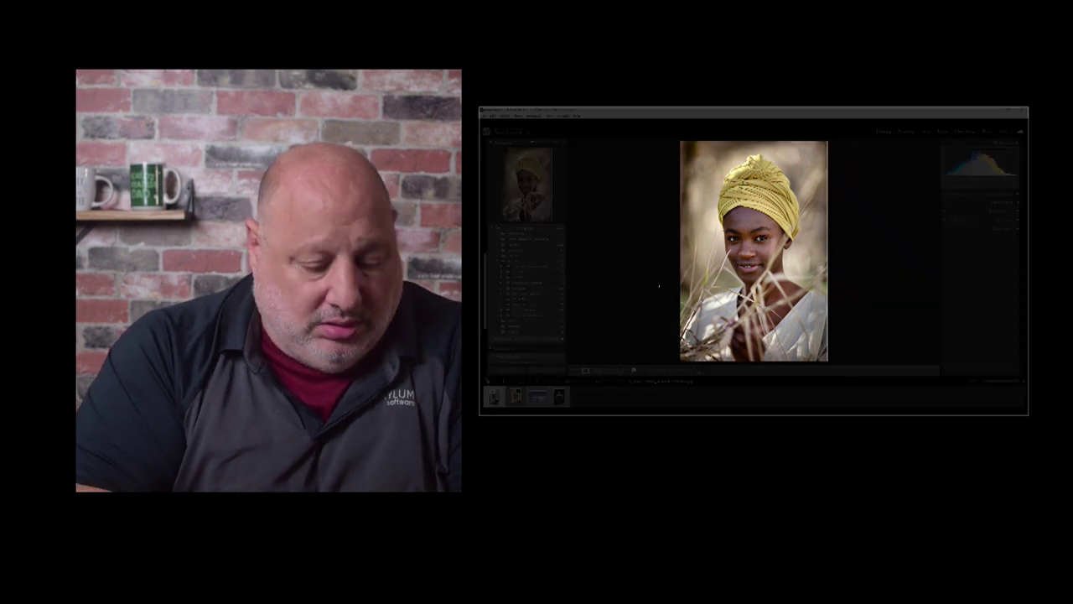
pyautogui.press('l')
pyautogui.press('l')
pyautogui.press('g')
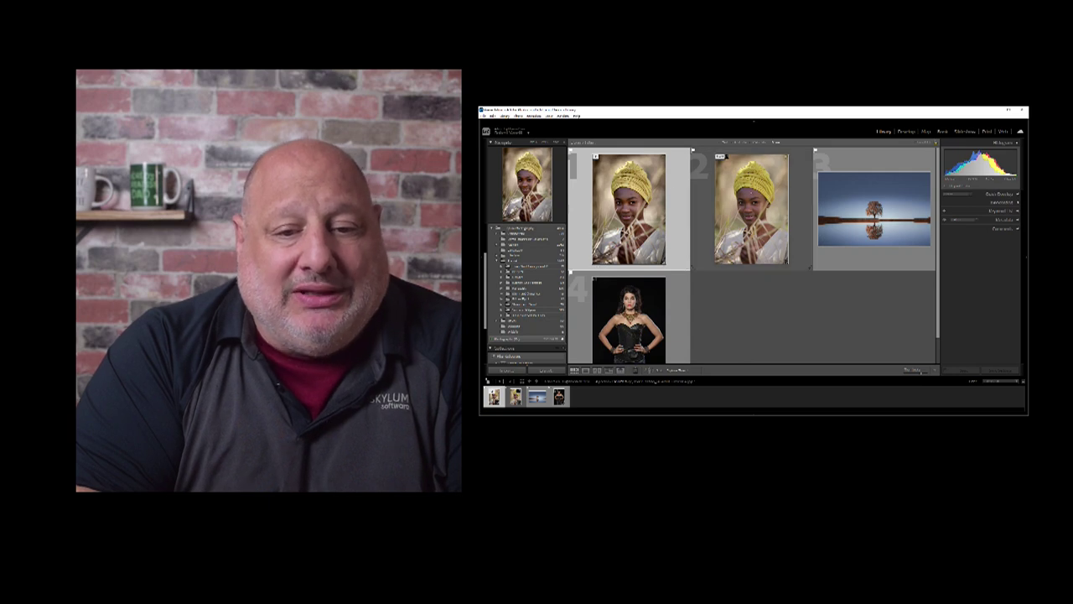
# - Jump to the retouched portrait copy's source folder with Go to Folder in Library
pyautogui.click(750, 195)
pyautogui.rightClick(751, 193)
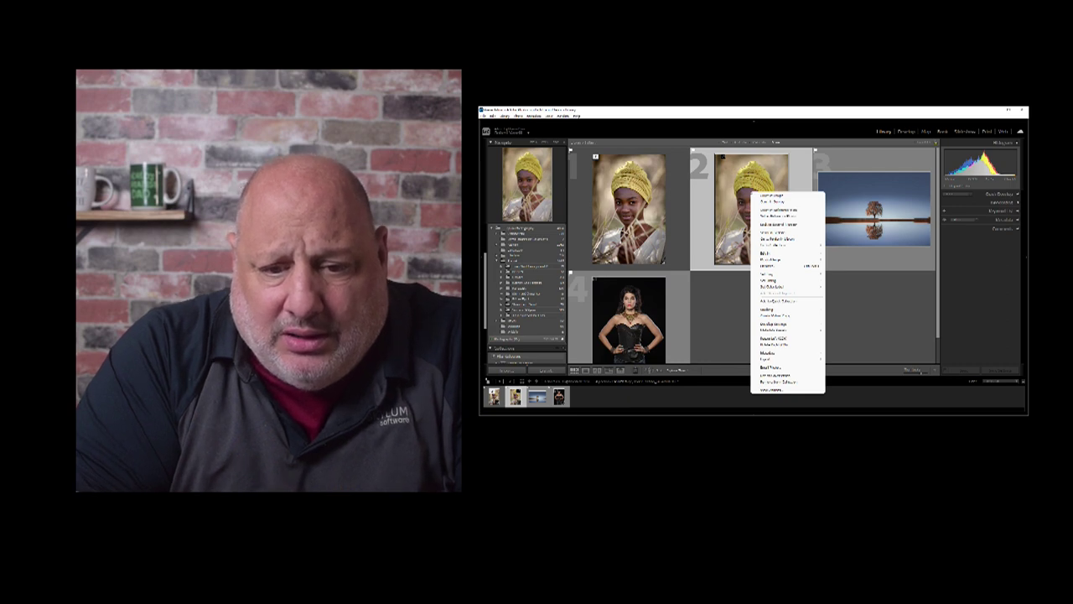
pyautogui.moveTo(780, 260)
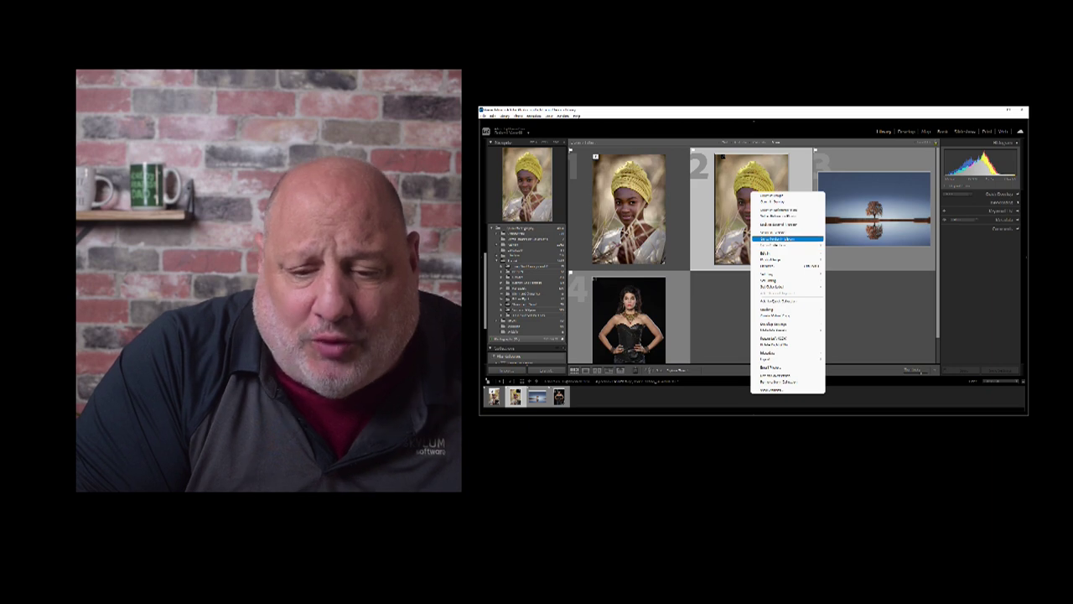
pyautogui.click(784, 239)
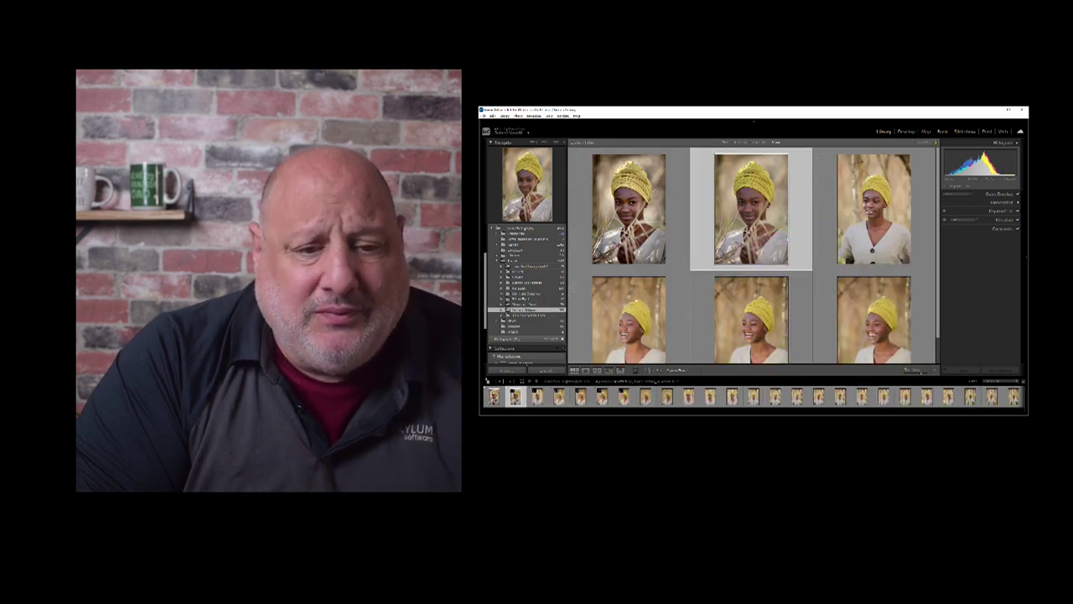